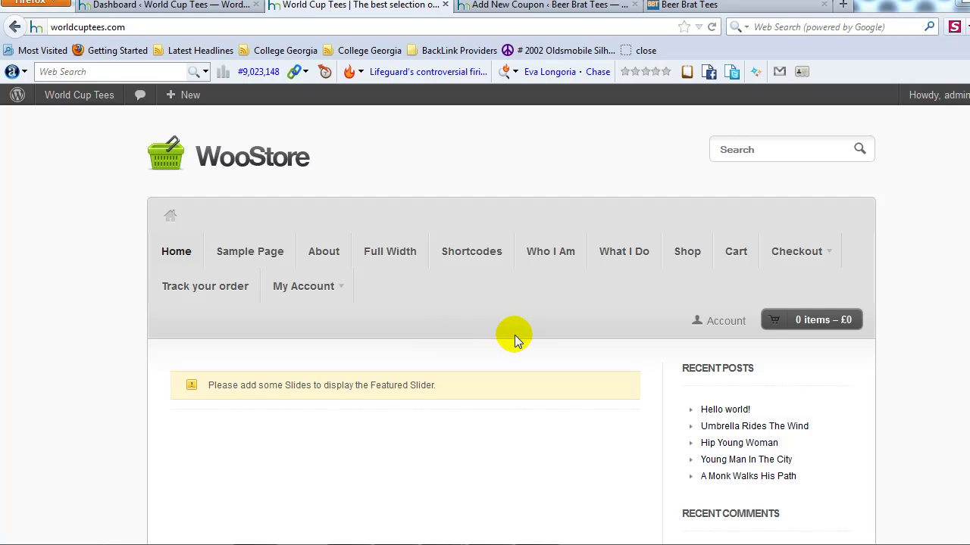
Switch to the World Cup Tees dashboard and open the WooStore theme options
click(214, 9)
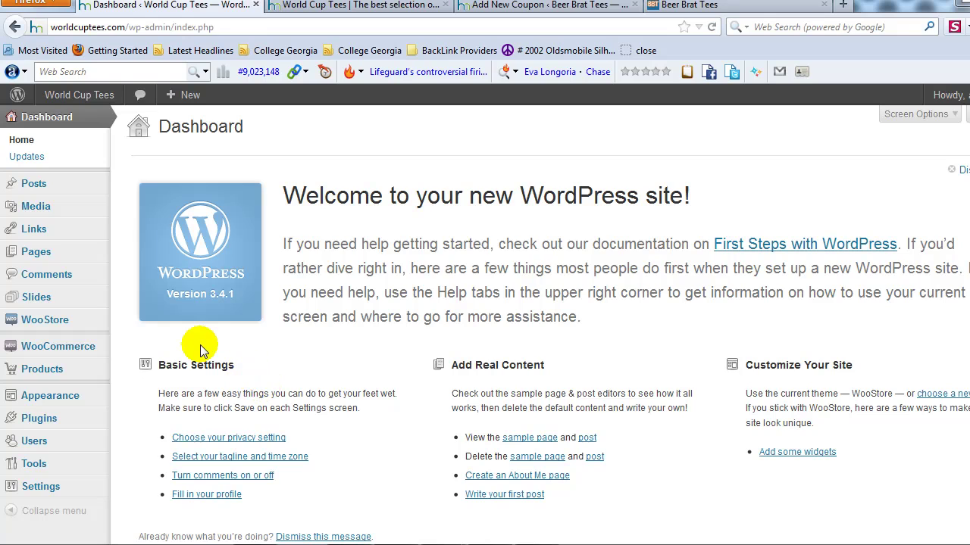
mouse_move(19, 324)
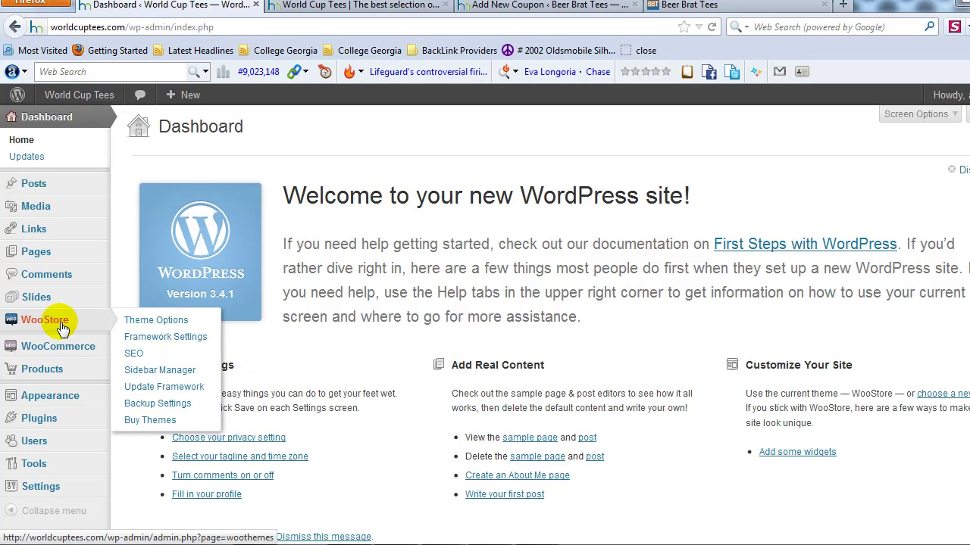
click(145, 324)
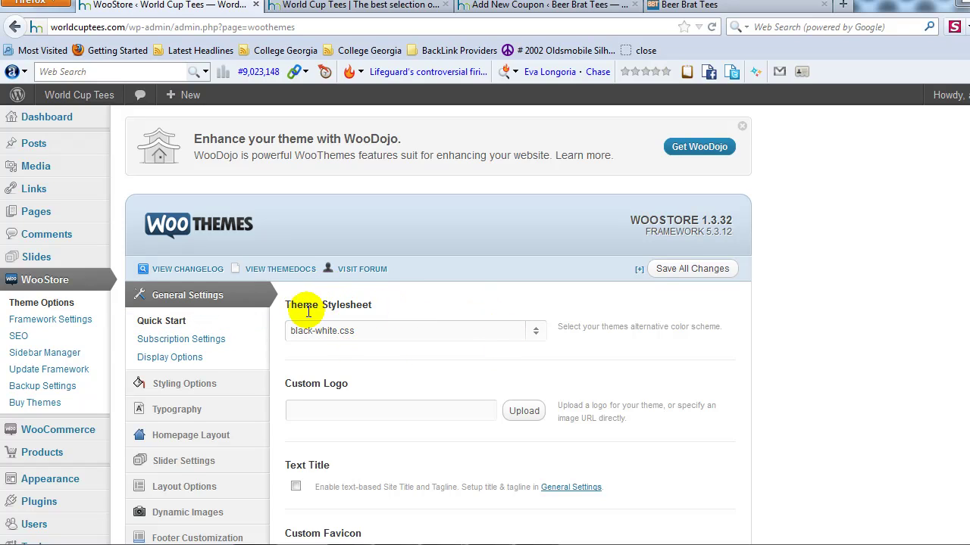
Try the blue-orange.css theme stylesheet, and settle on default.css
click(447, 336)
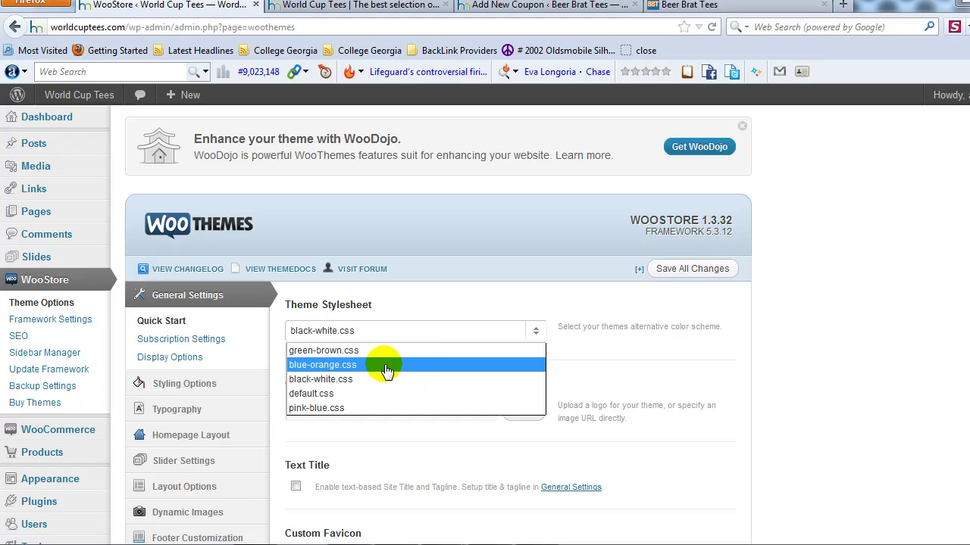
click(357, 366)
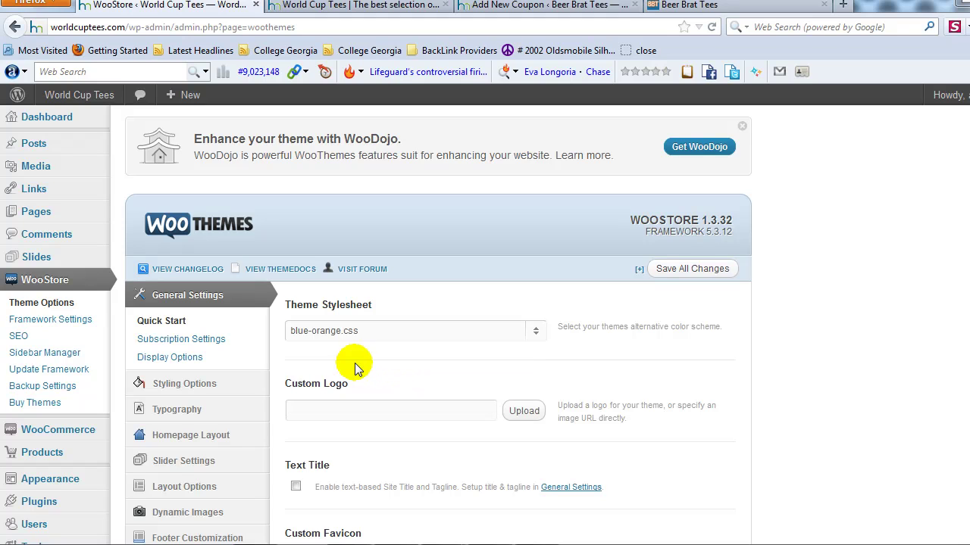
click(445, 338)
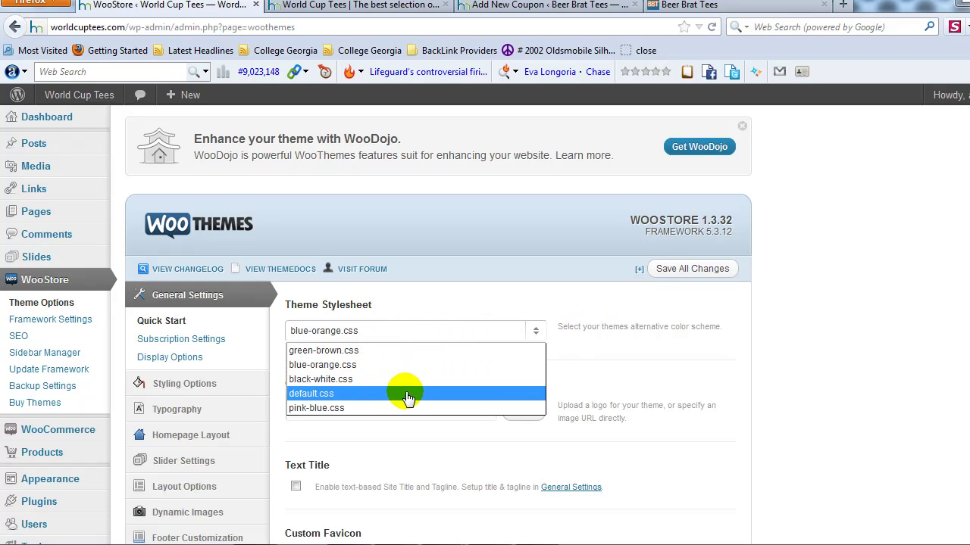
click(408, 395)
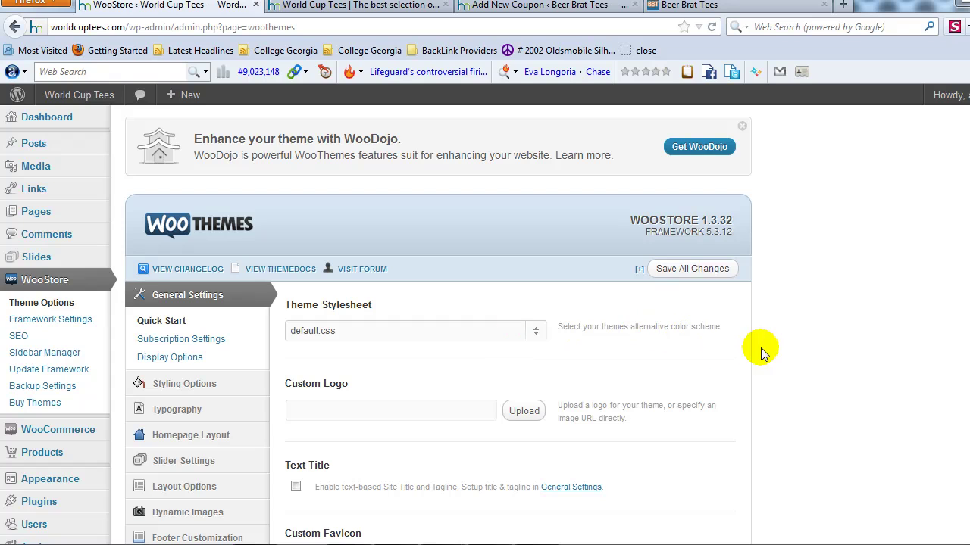
click(371, 335)
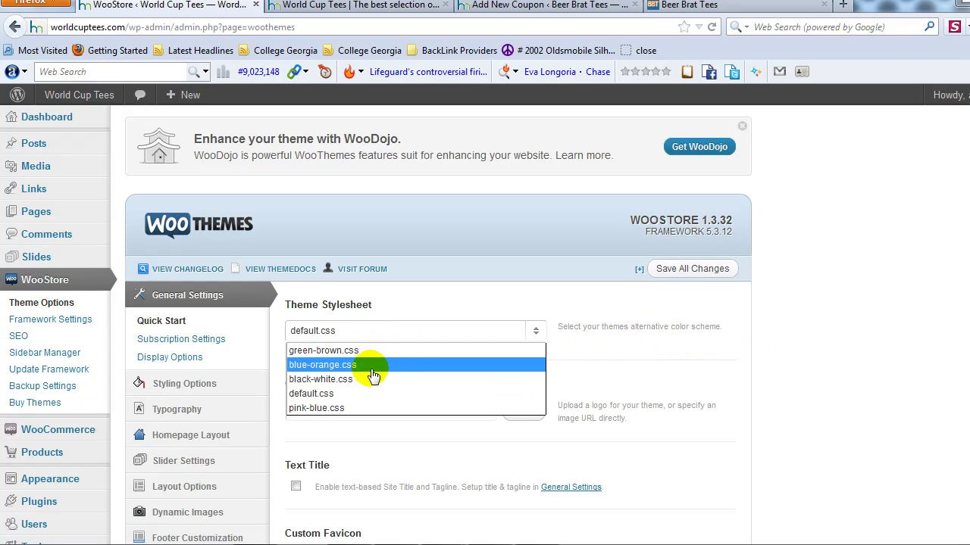
click(790, 353)
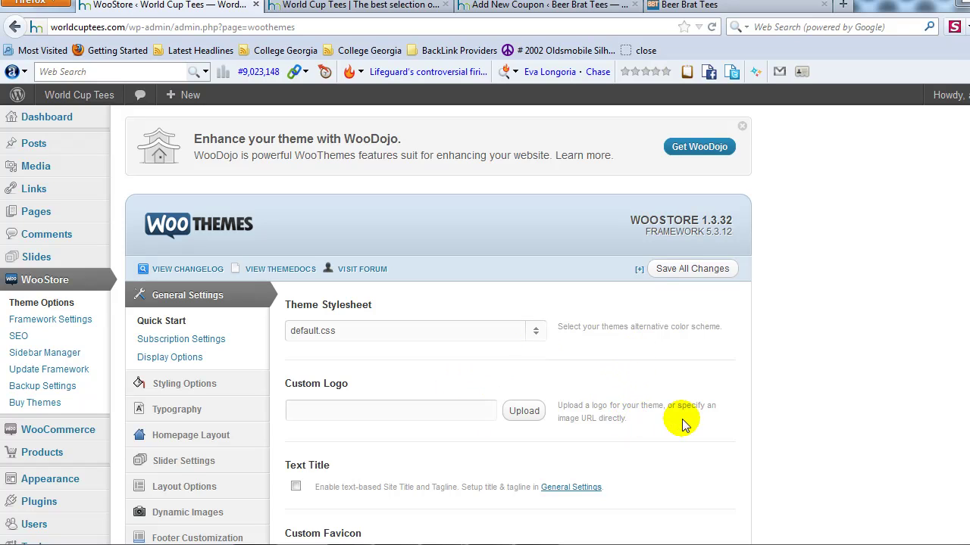
Upload the logo PNG image from the WorldCupTees.com pictures folder for the custom logo
scroll(653, 460, down, 1)
scroll(653, 460, down, 3)
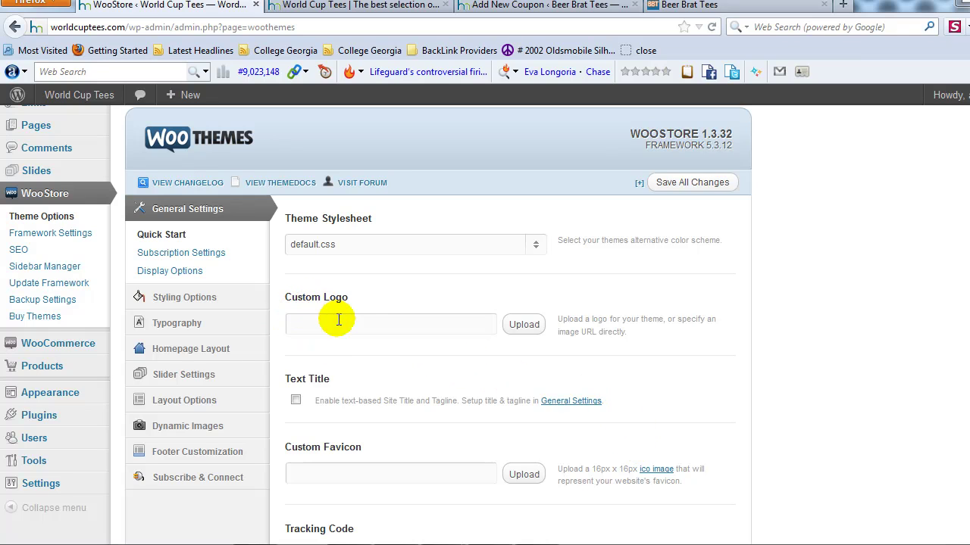
click(524, 327)
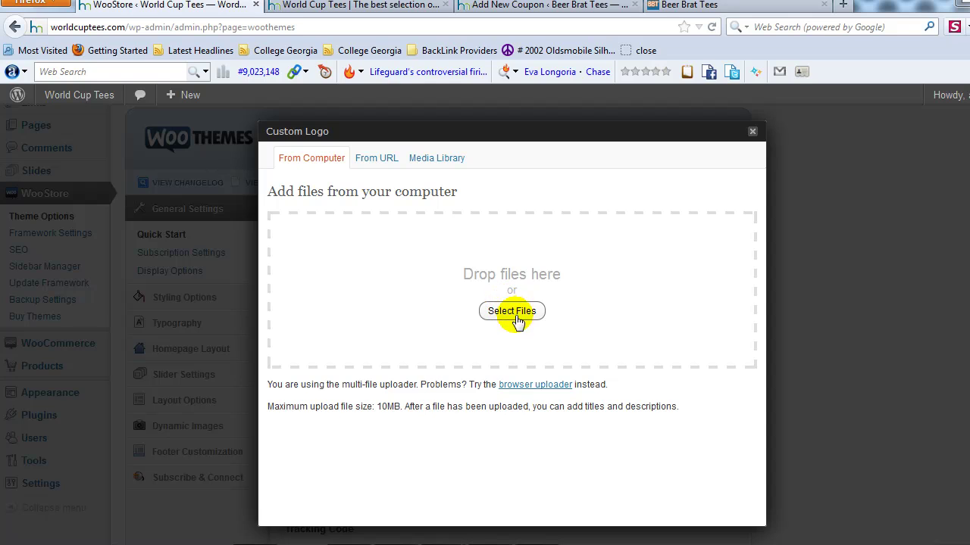
click(519, 317)
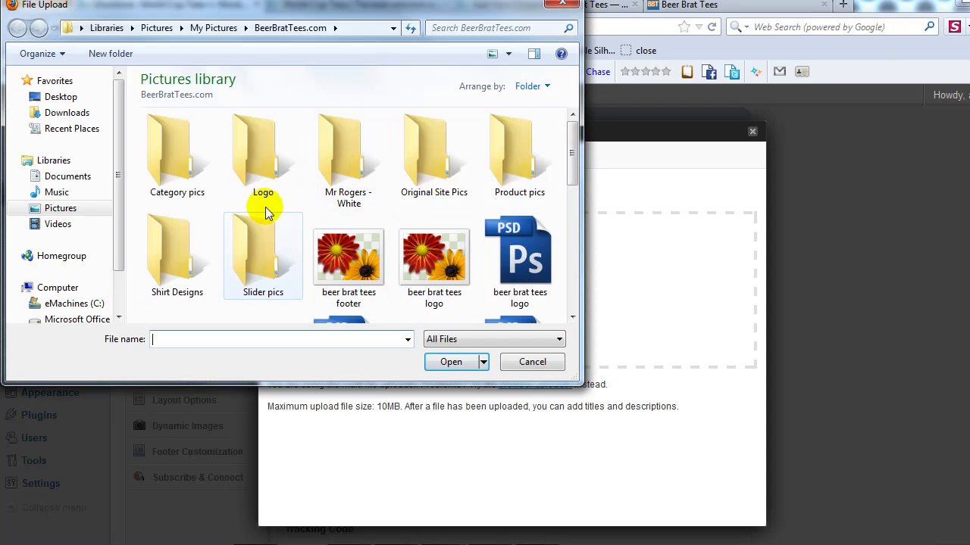
click(67, 214)
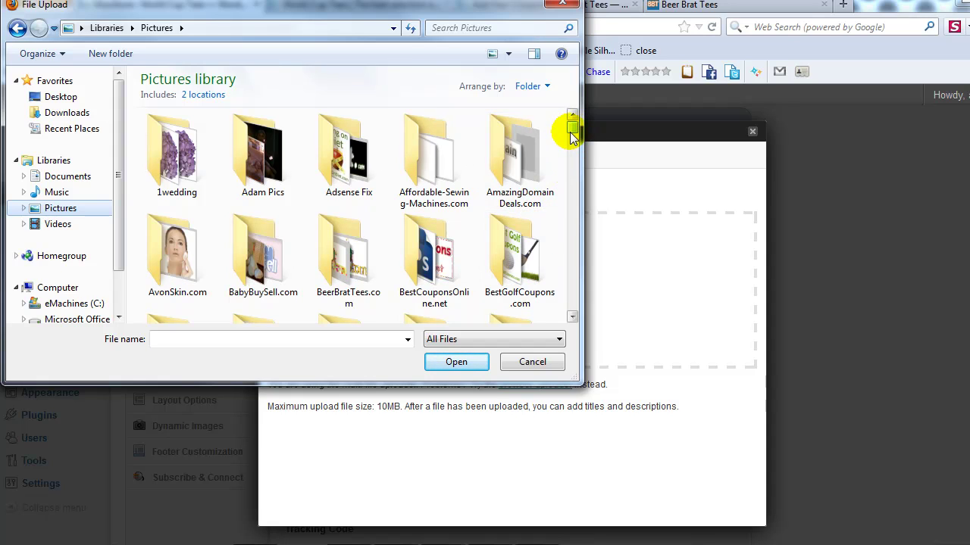
drag(574, 141, 561, 311)
click(530, 211)
double_click(530, 210)
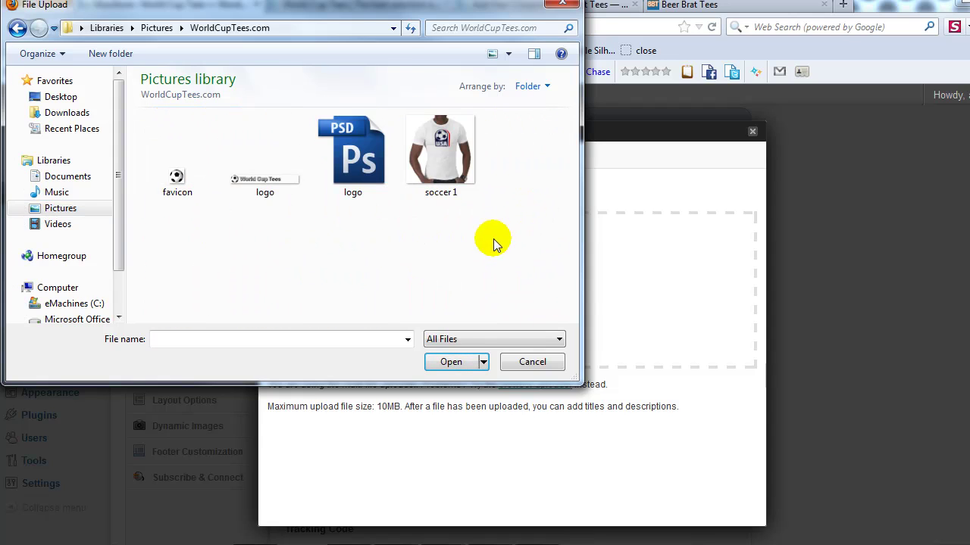
click(250, 170)
click(450, 362)
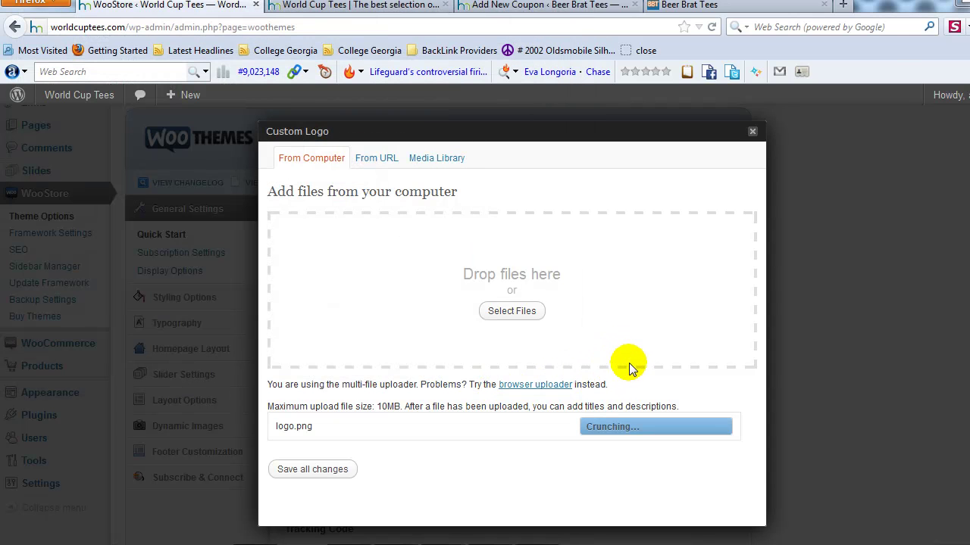
Title the uploaded image "world cup tees" with alternate text "World Cup Tees" and use it as the custom logo
scroll(506, 448, down, 2)
scroll(505, 444, down, 5)
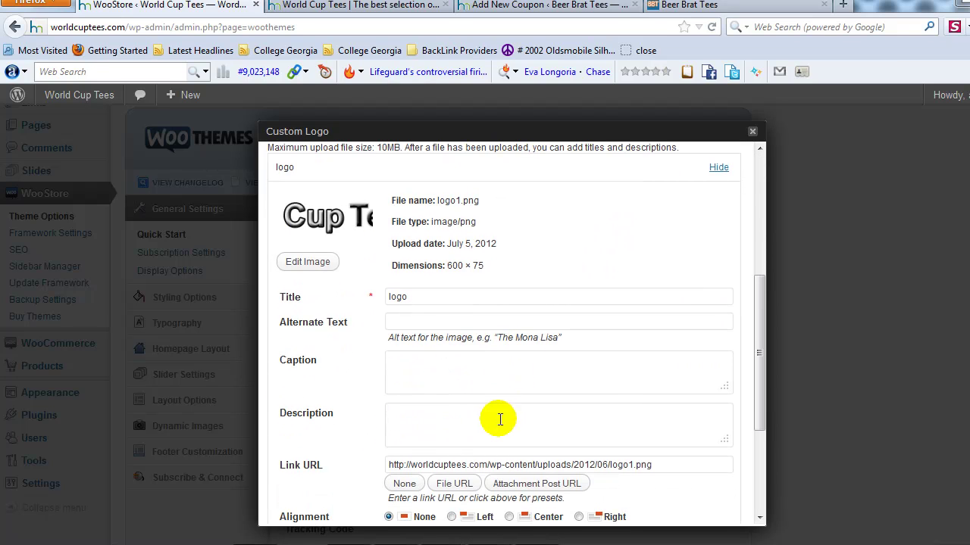
double_click(489, 298)
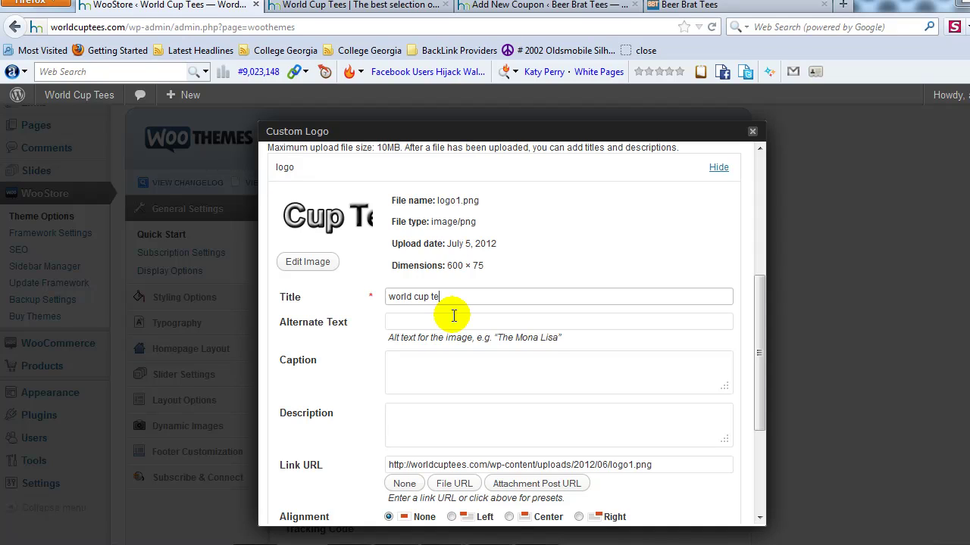
click(454, 316)
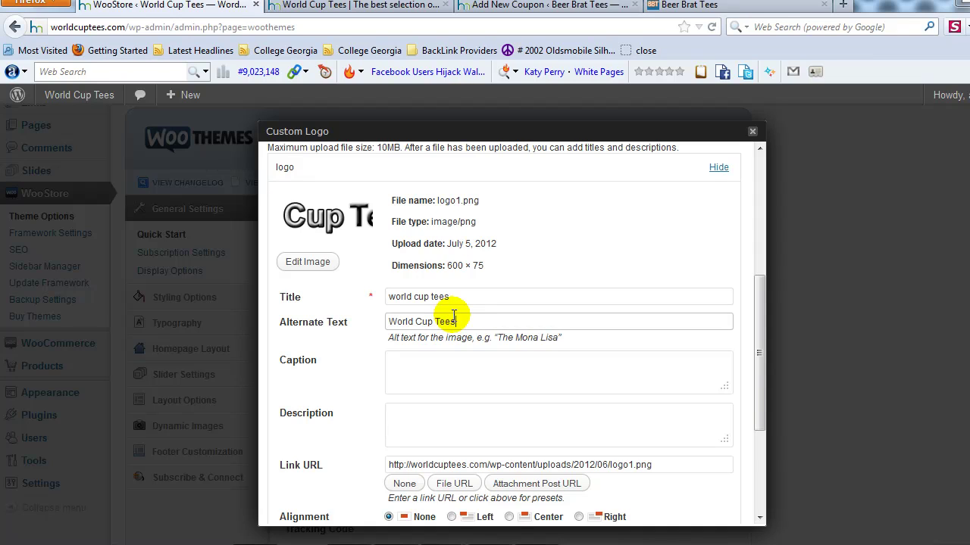
scroll(568, 411, down, 4)
click(426, 445)
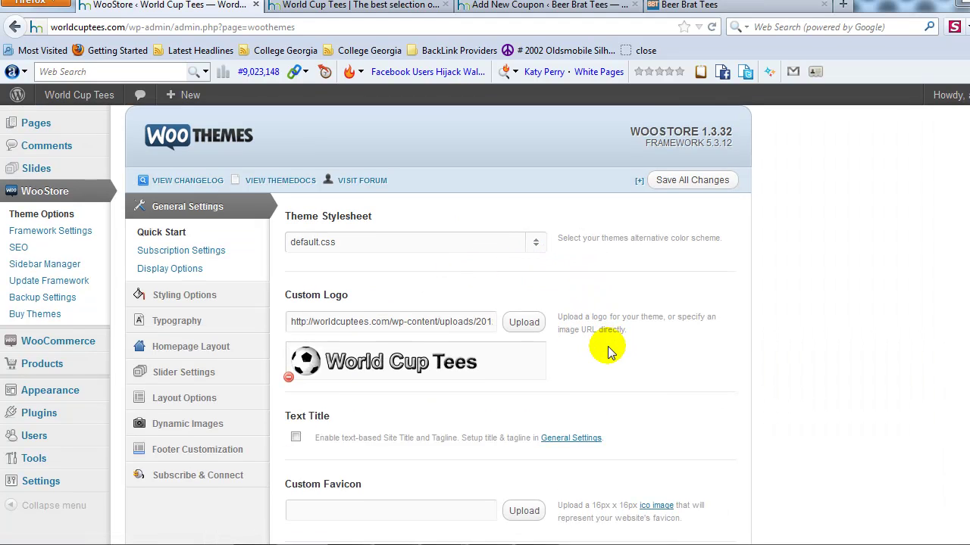
Upload favicon.png from the WorldCupTees.com pictures folder and use it as the custom favicon
scroll(620, 322, down, 3)
scroll(599, 254, up, 1)
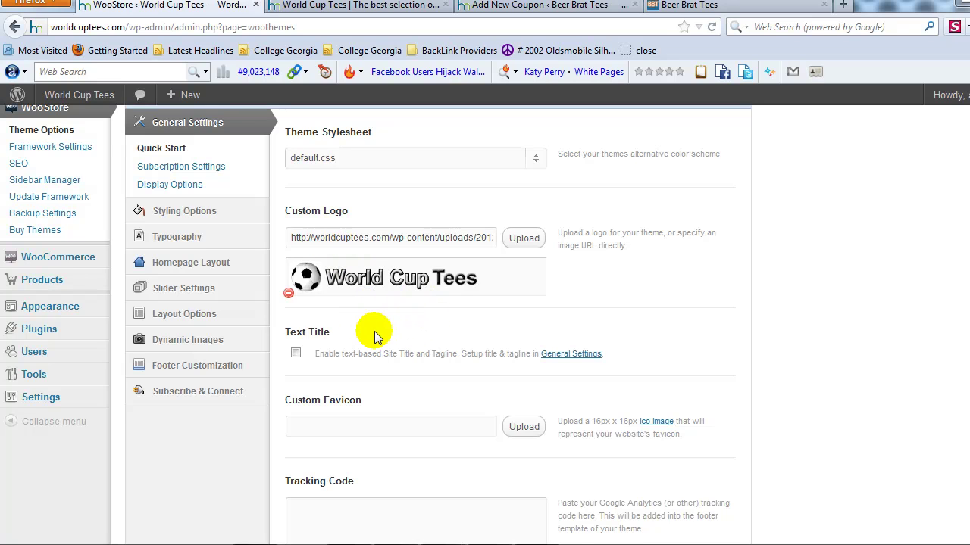
scroll(372, 356, down, 1)
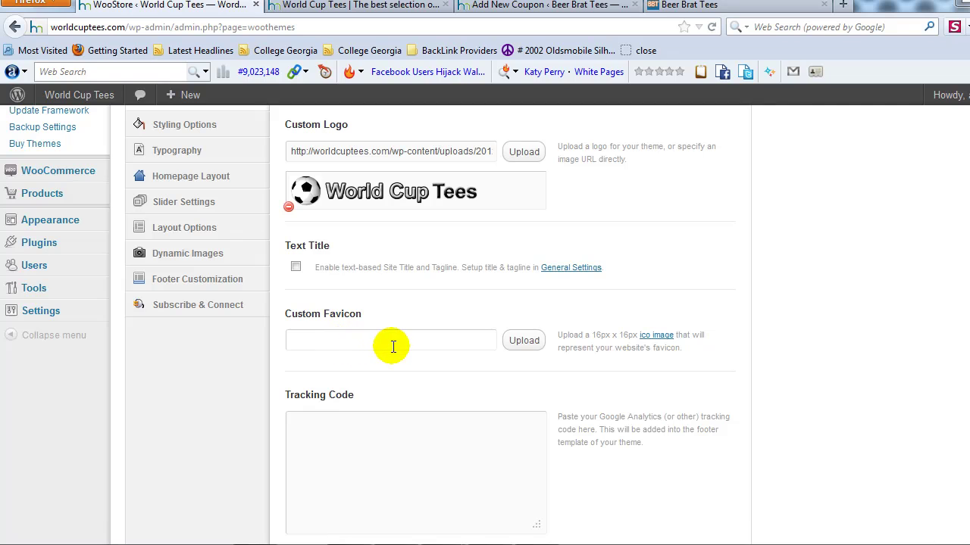
click(519, 344)
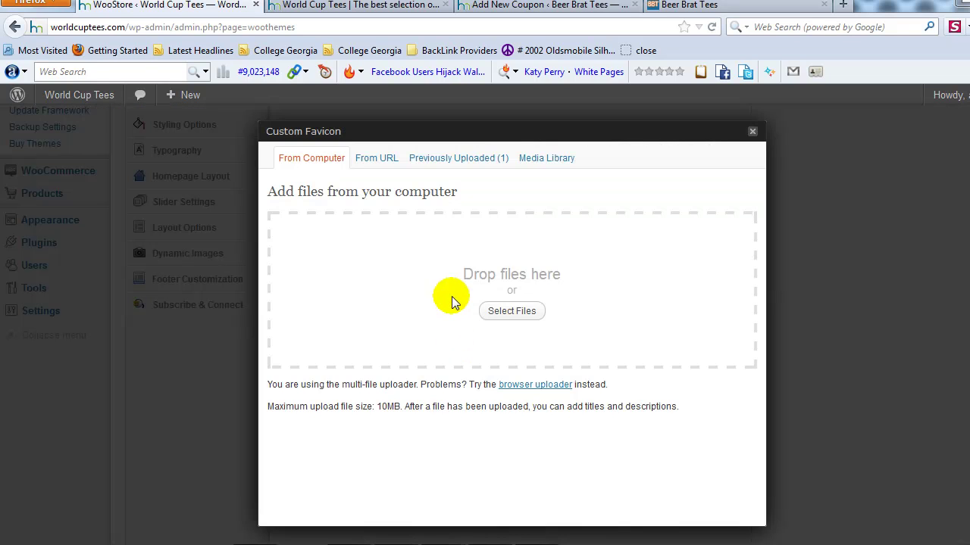
click(539, 316)
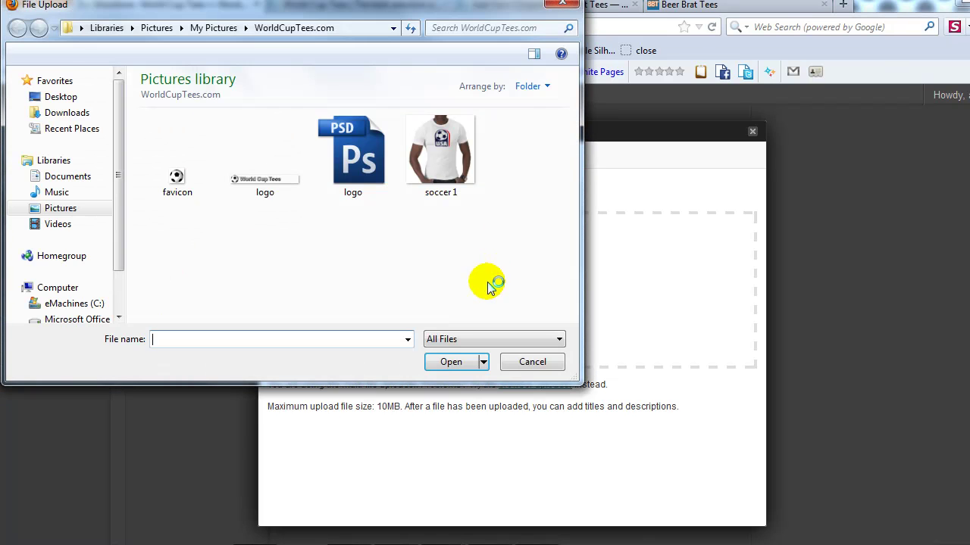
click(185, 181)
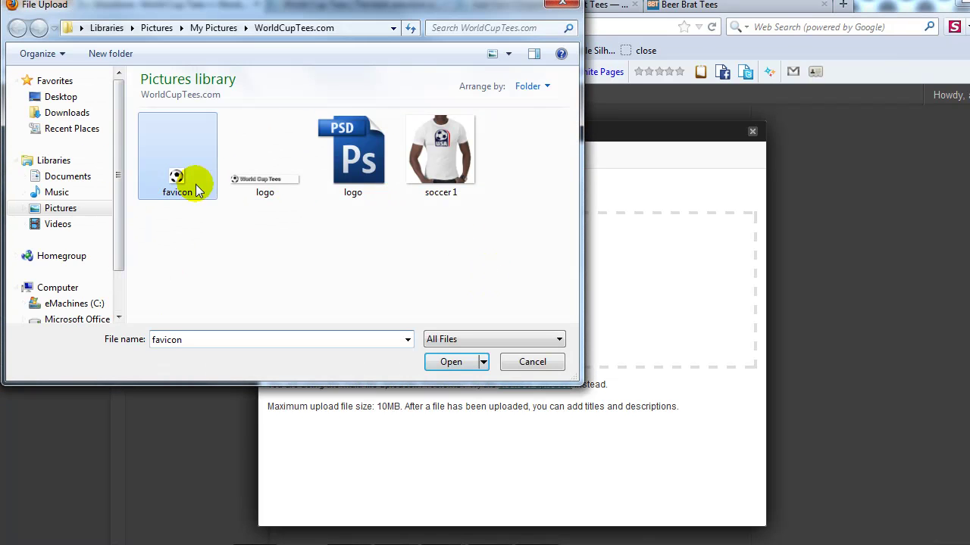
click(449, 362)
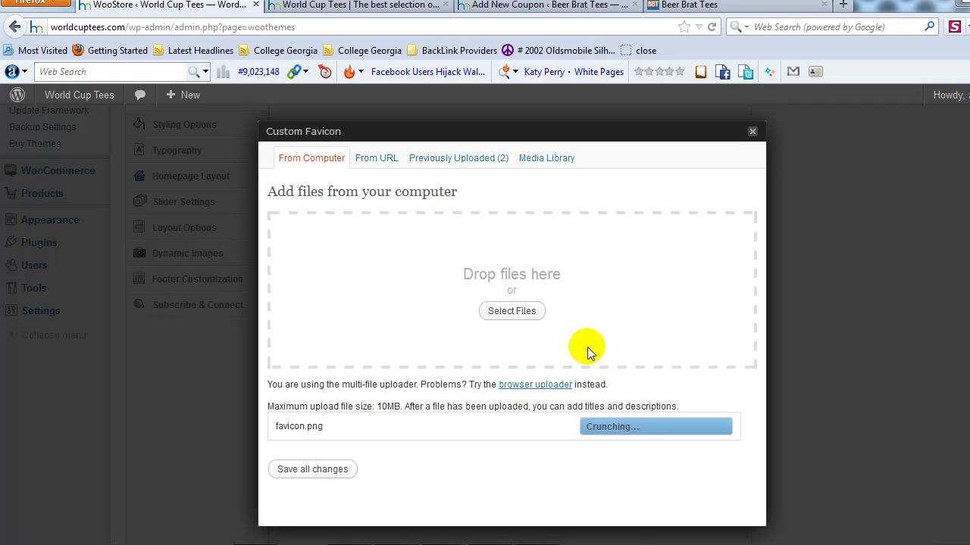
scroll(573, 355, down, 5)
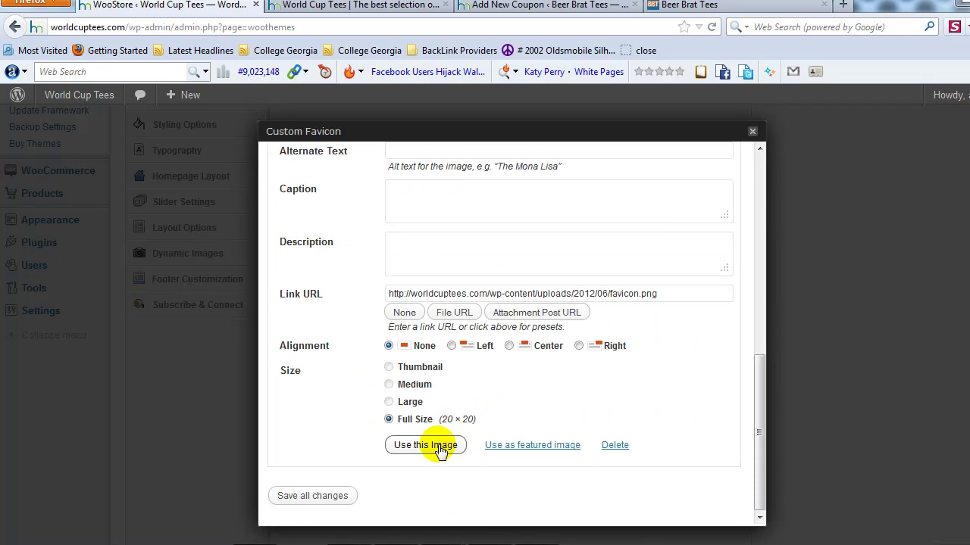
click(442, 448)
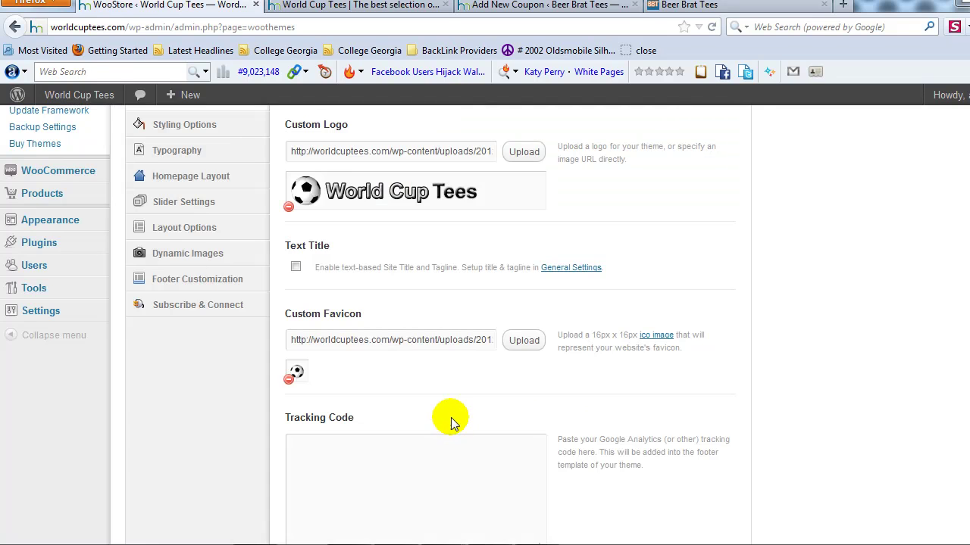
Save all theme option changes and reload the World Cup Tees storefront to check them
scroll(341, 356, down, 3)
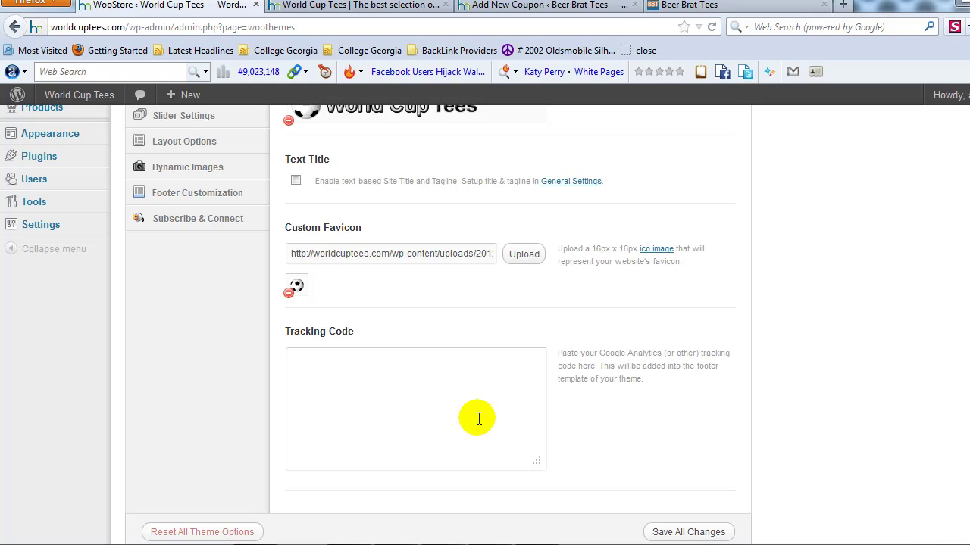
scroll(494, 418, up, 2)
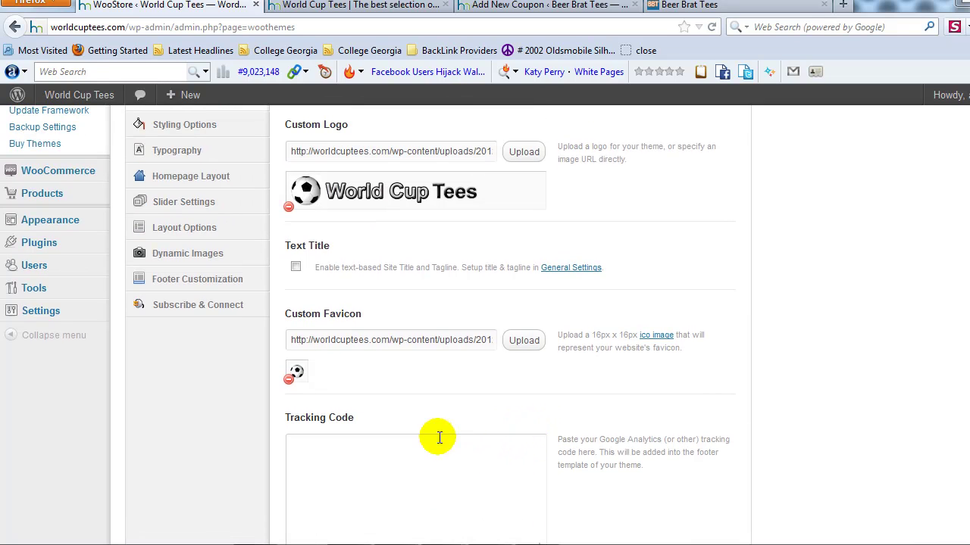
scroll(399, 435, up, 4)
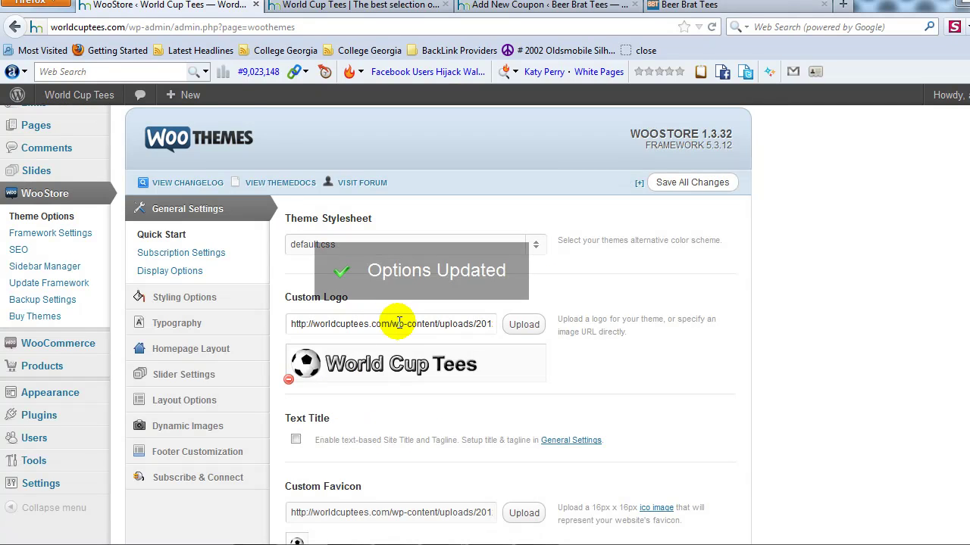
click(356, 5)
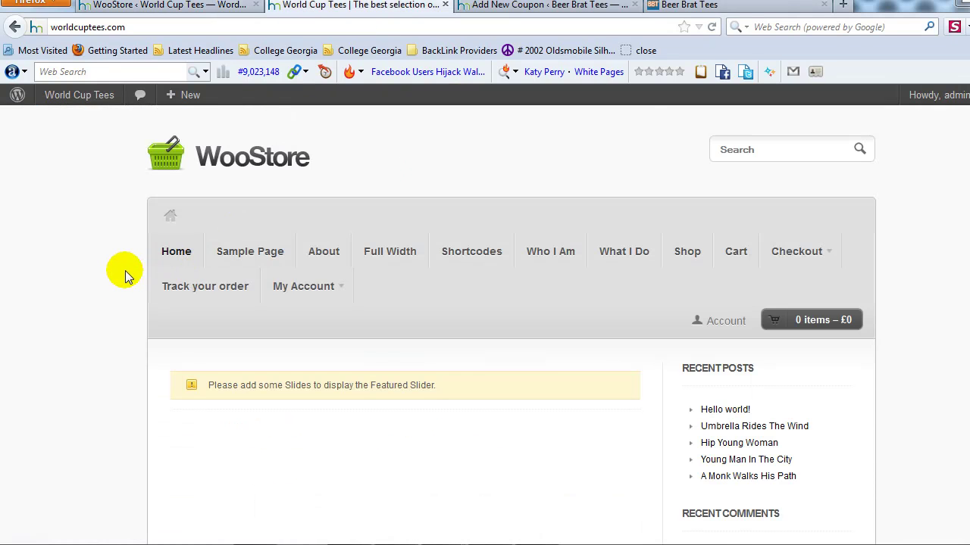
key(F5)
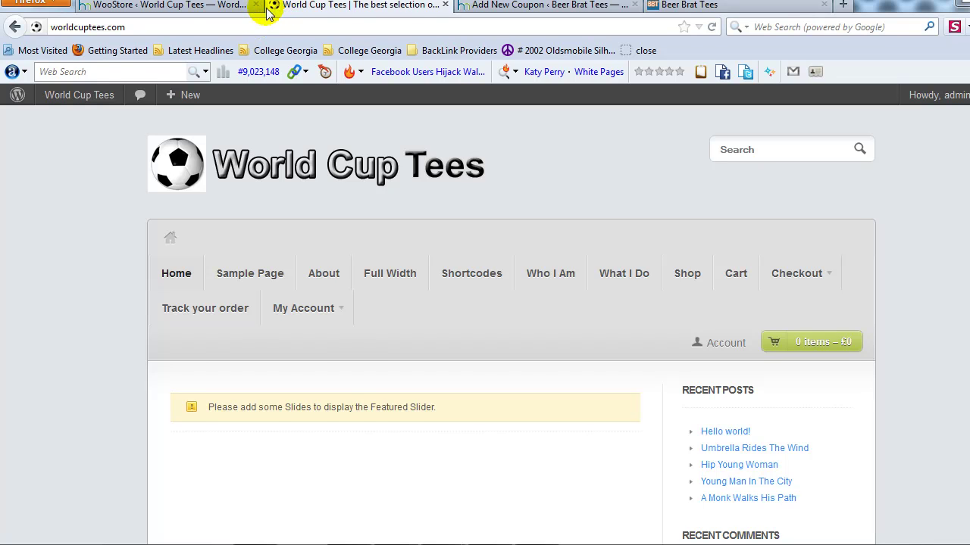
Return to the theme options and open the Subscription Settings to examine the Contact Form E-Mail field
click(231, 6)
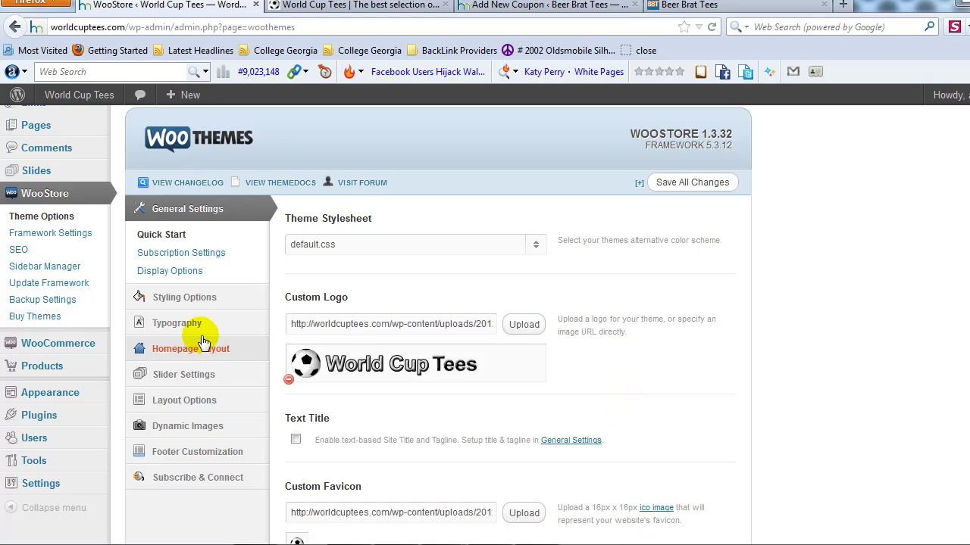
click(201, 257)
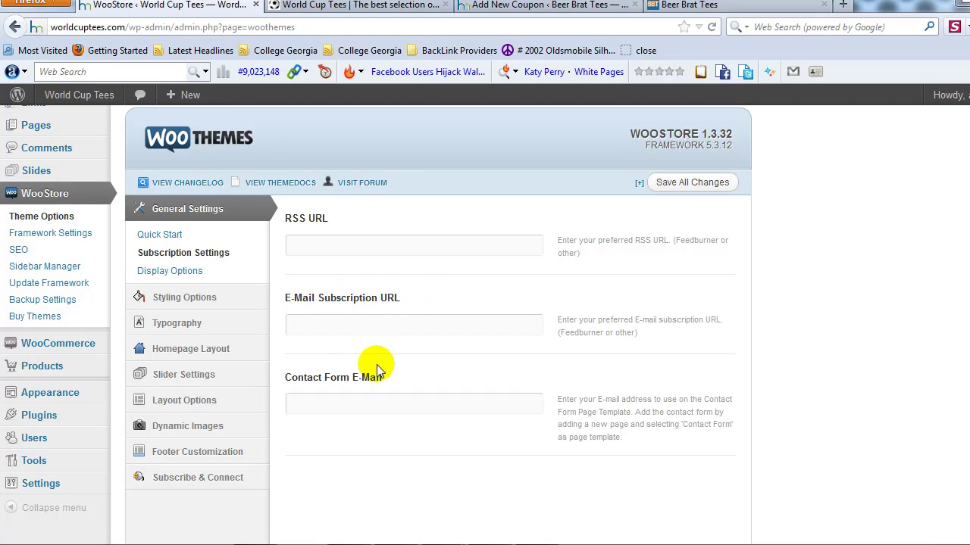
click(356, 402)
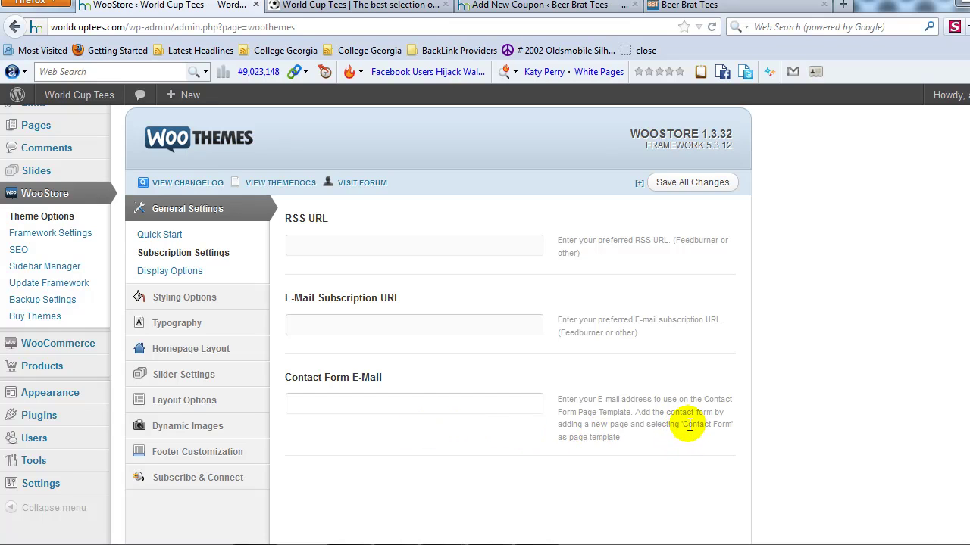
Enable the display of dynamic breadcrumbs on each page in the general Display Options
drag(683, 424, 724, 421)
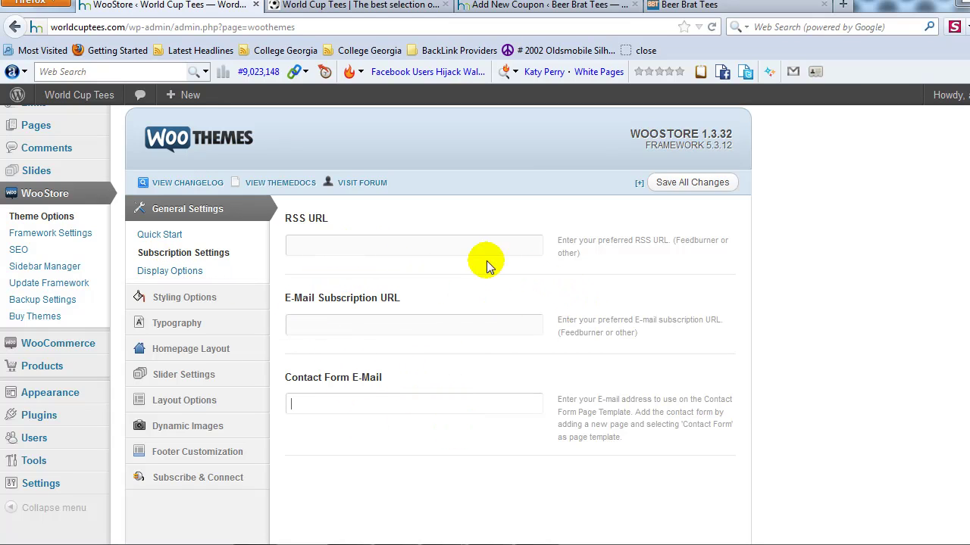
click(171, 274)
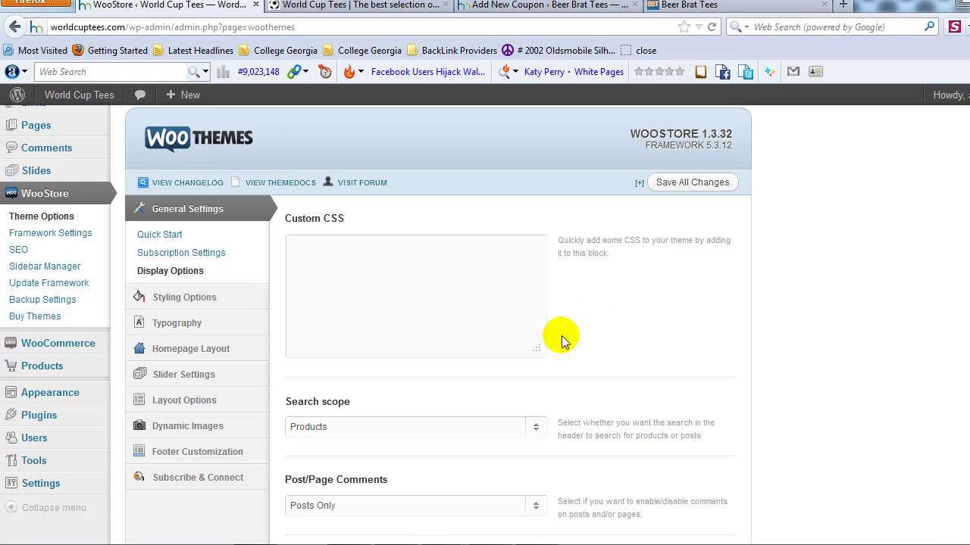
scroll(610, 333, down, 1)
scroll(611, 332, down, 2)
scroll(599, 303, up, 3)
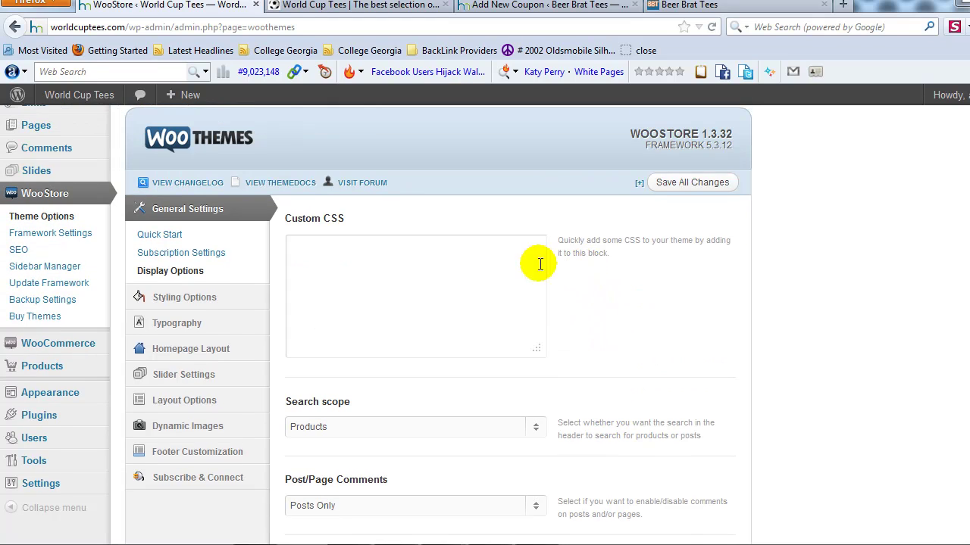
scroll(578, 307, down, 3)
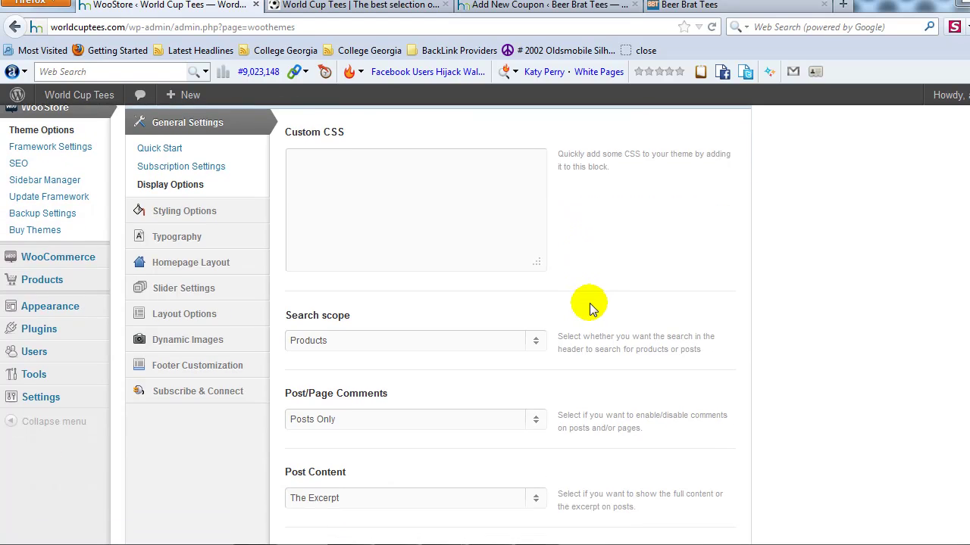
scroll(594, 310, down, 8)
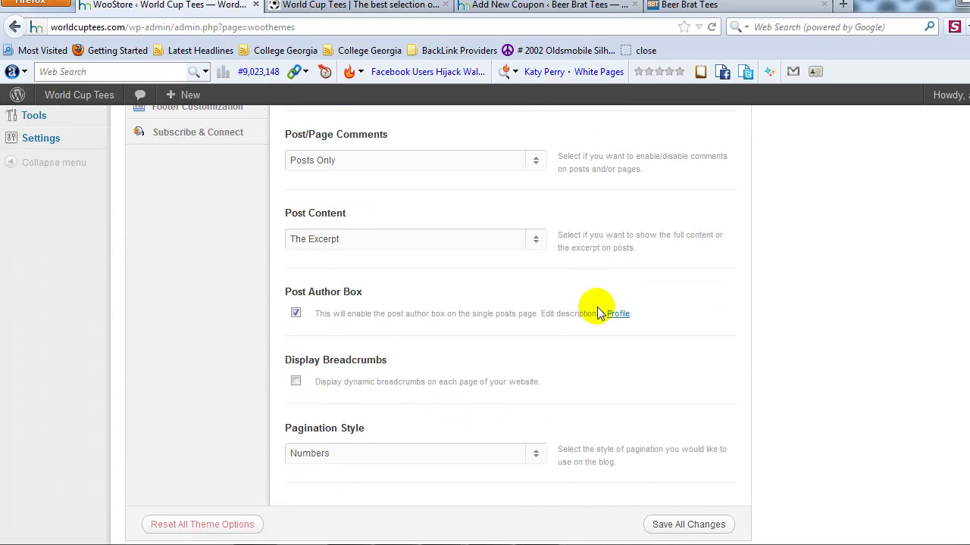
scroll(648, 356, up, 10)
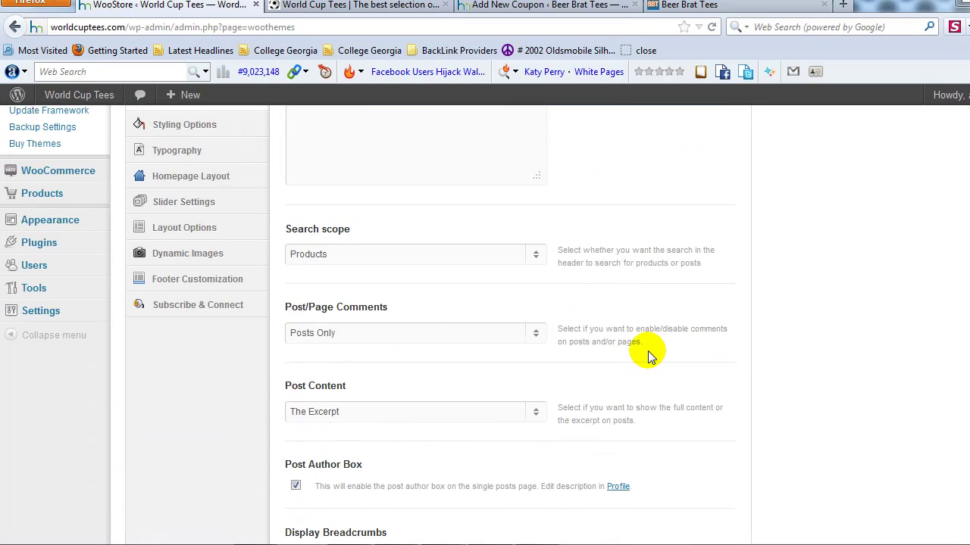
click(521, 339)
scroll(521, 339, down, 10)
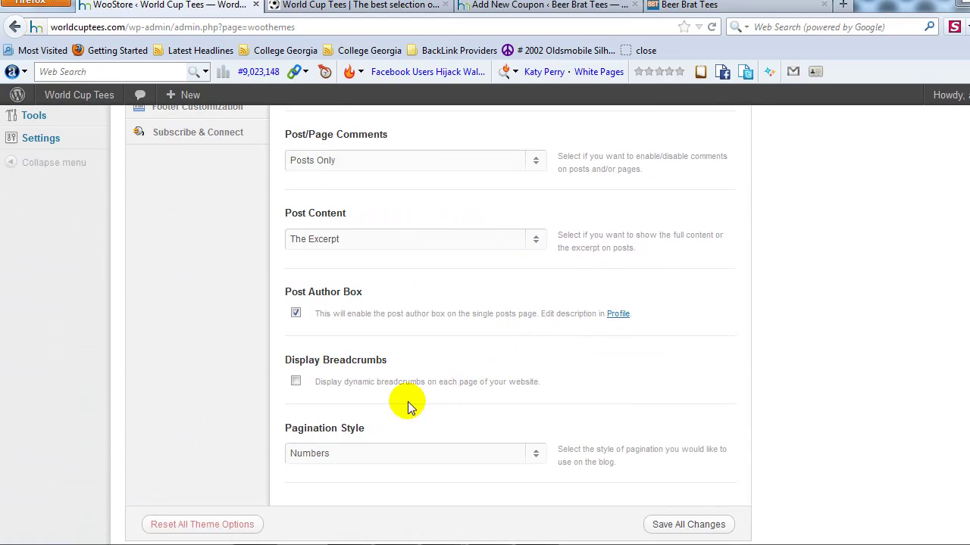
click(295, 383)
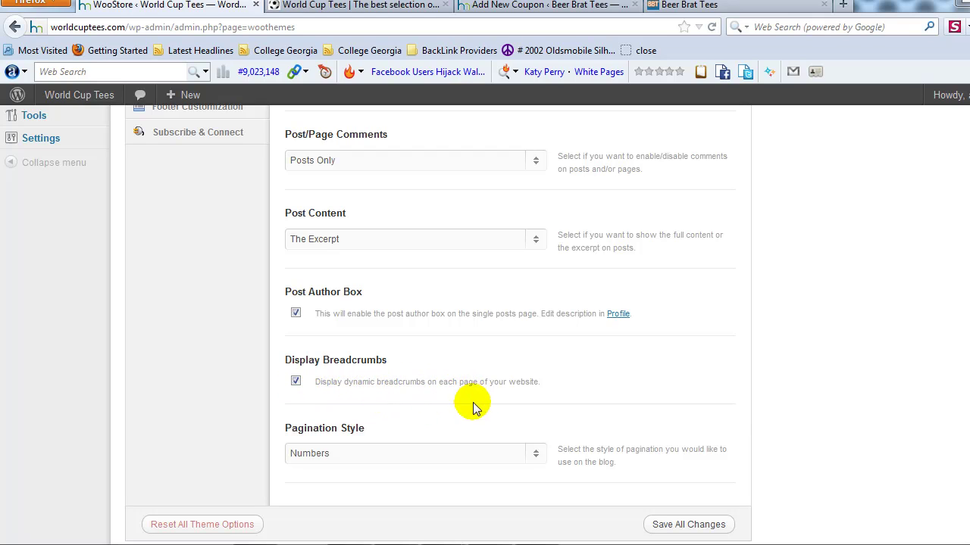
Switch to the Beer Brat Tees storefront and open the Mister Rodgers Neighborhood product to examine its breadcrumb trail
click(685, 6)
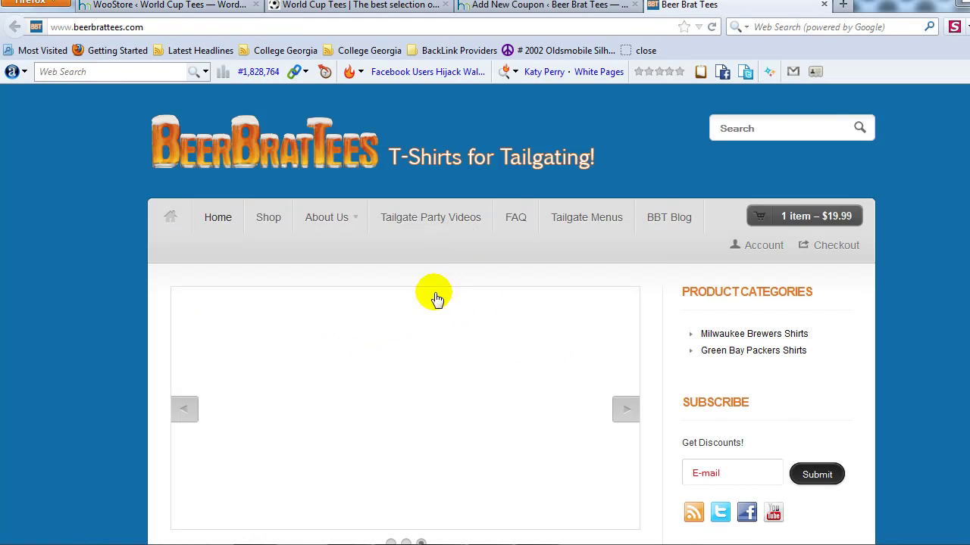
scroll(455, 261, down, 5)
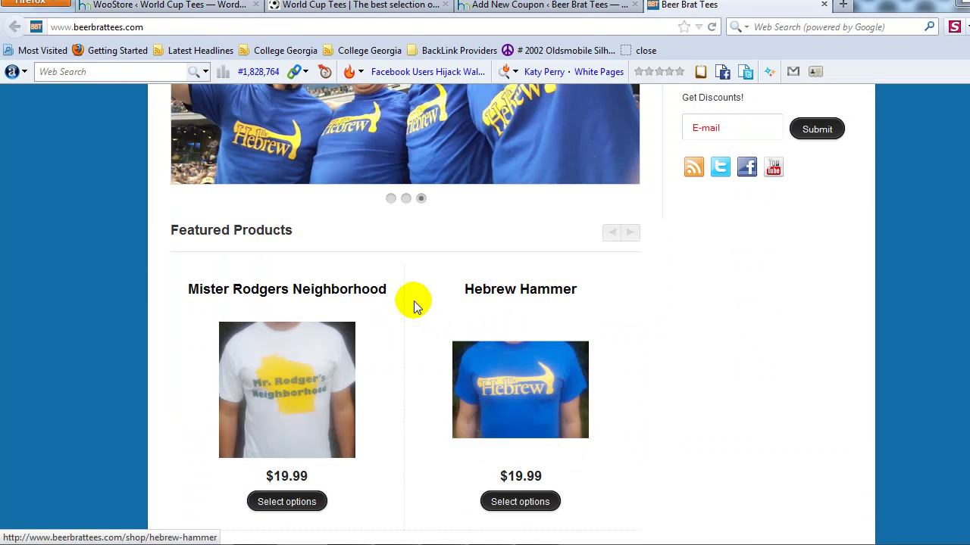
click(358, 298)
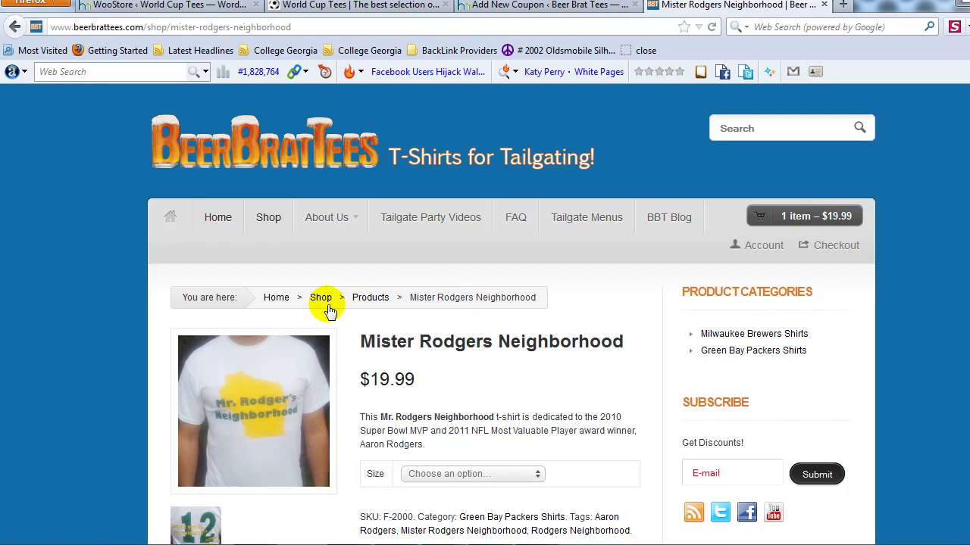
Return to the World Cup Tees theme options and save all changes
click(228, 6)
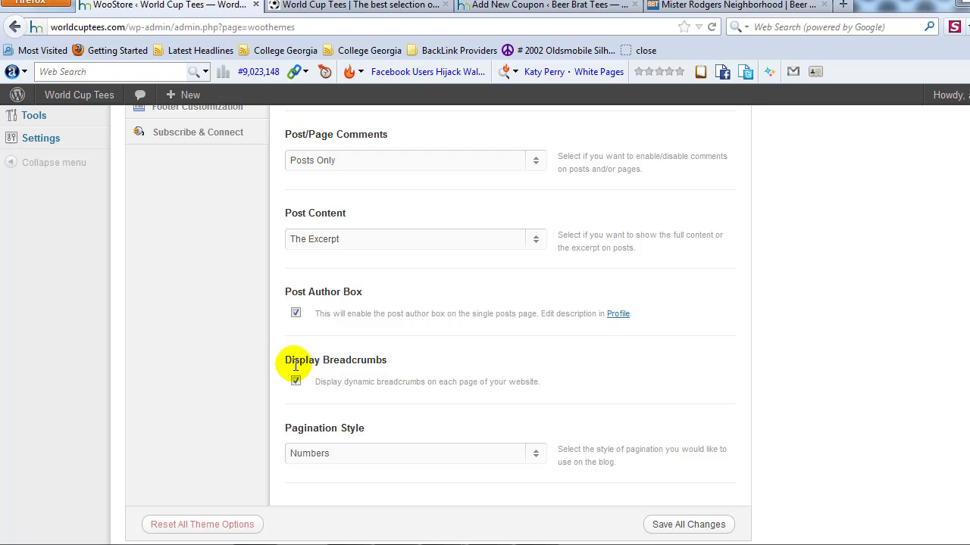
scroll(425, 379, down, 1)
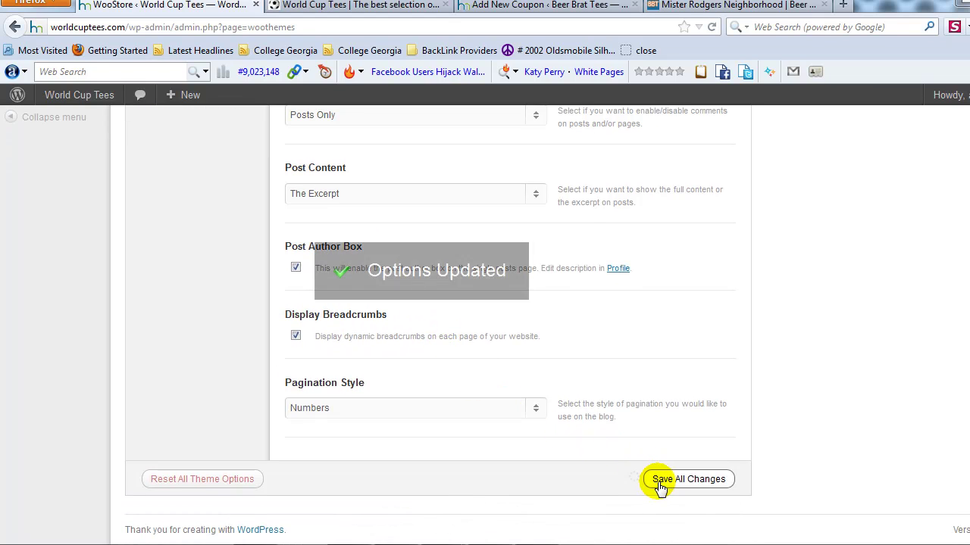
Set the theme's background color to #ffffff in the Styling Options
scroll(657, 450, up, 5)
scroll(621, 446, up, 3)
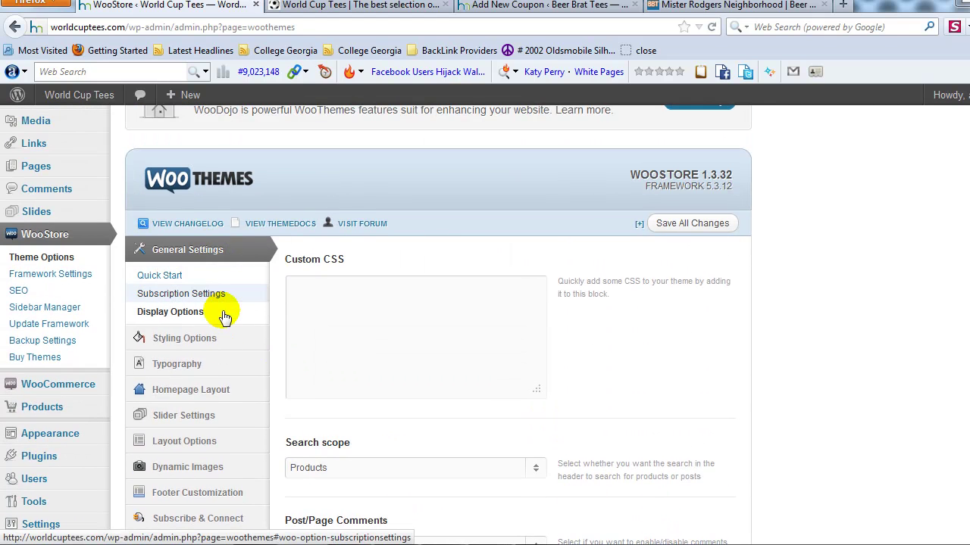
click(219, 342)
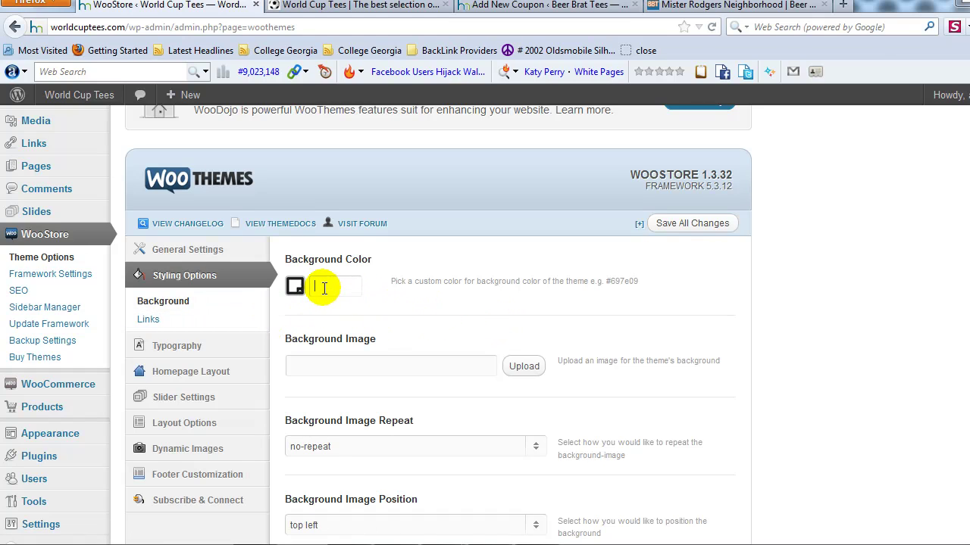
click(323, 288)
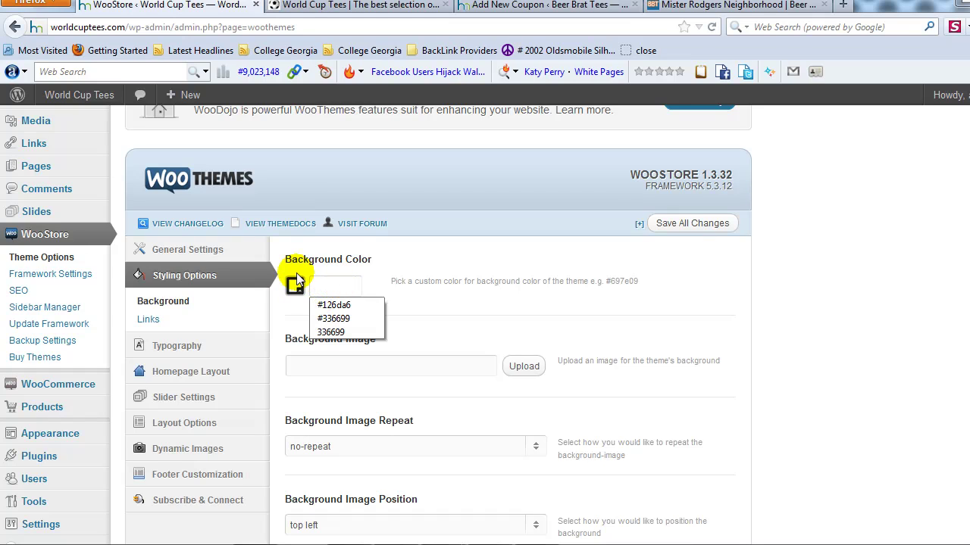
text(X)
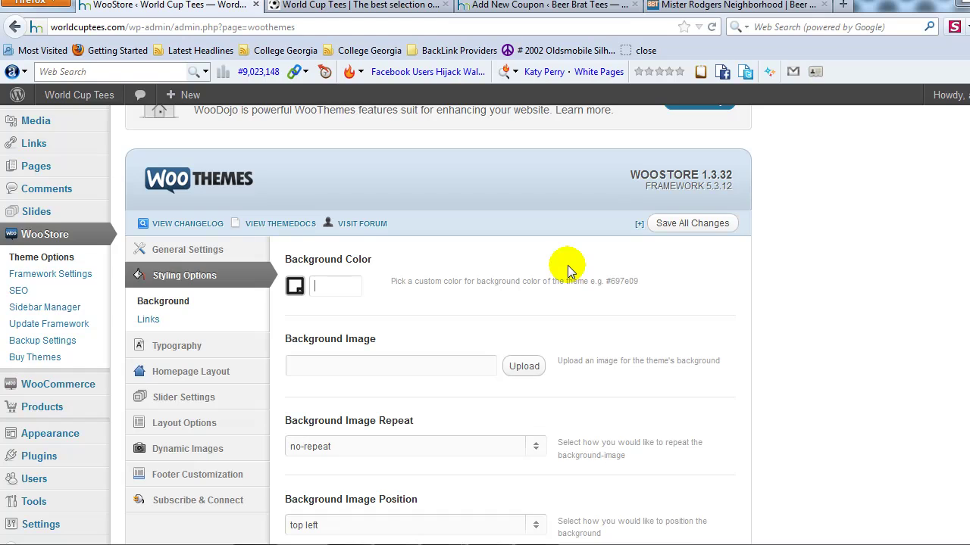
text(#)
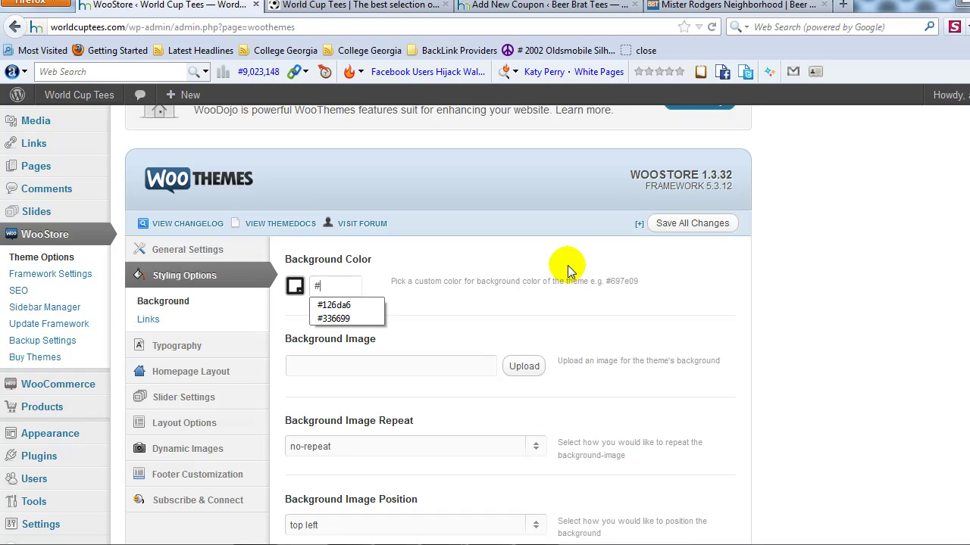
text(ffffff)
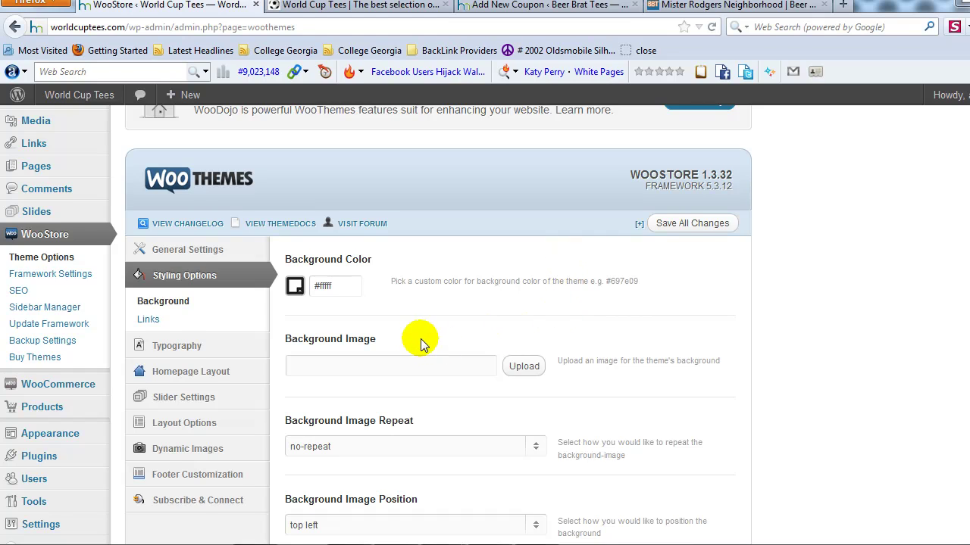
scroll(417, 282, down, 2)
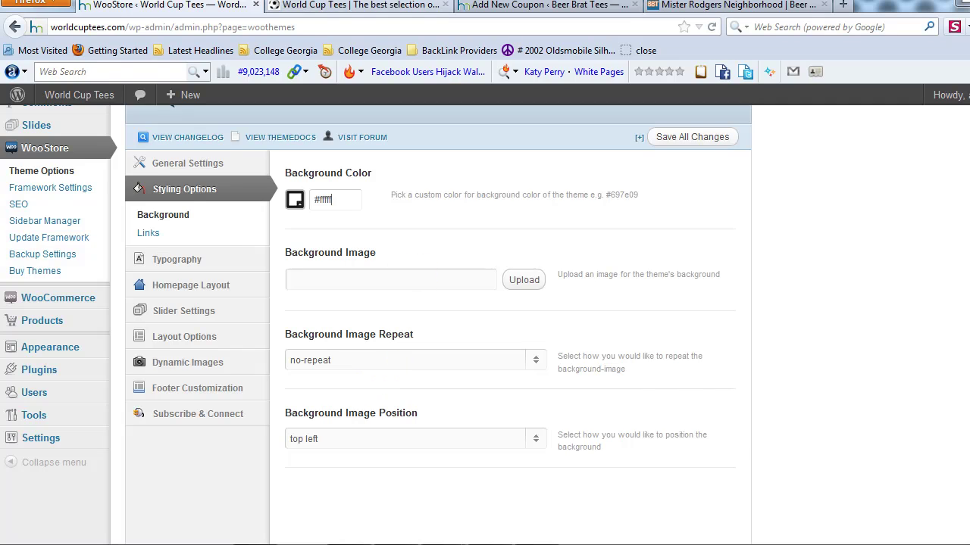
Save the background color change and reload the World Cup Tees storefront to check the page background
click(334, 5)
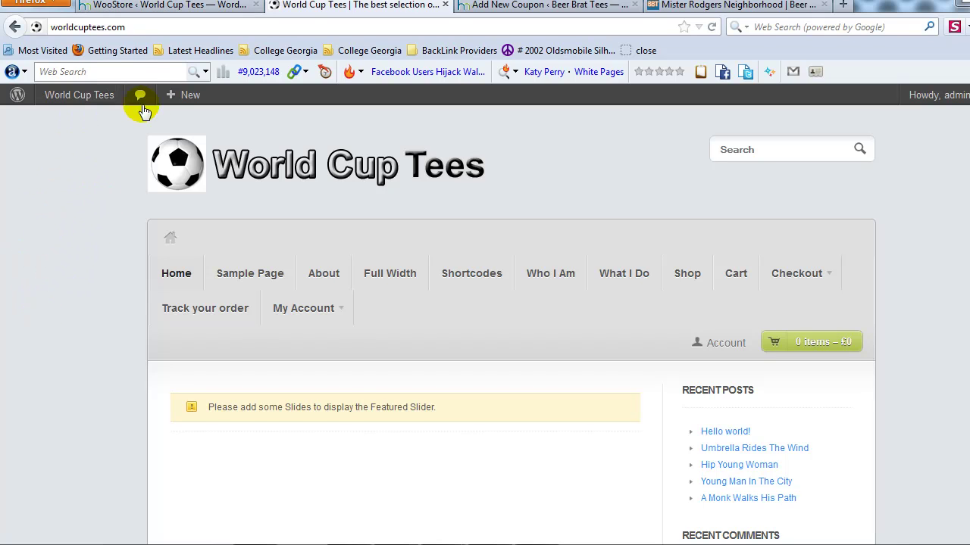
click(163, 5)
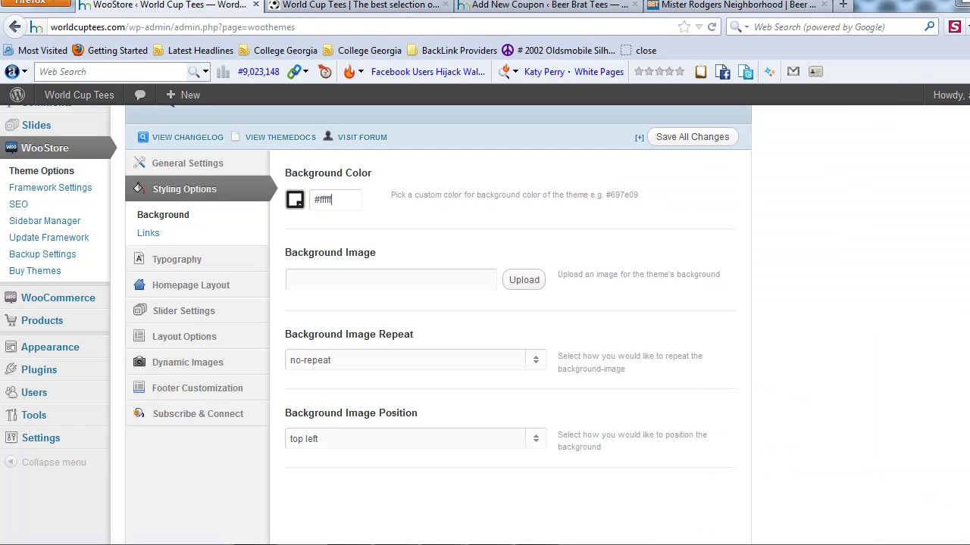
click(336, 202)
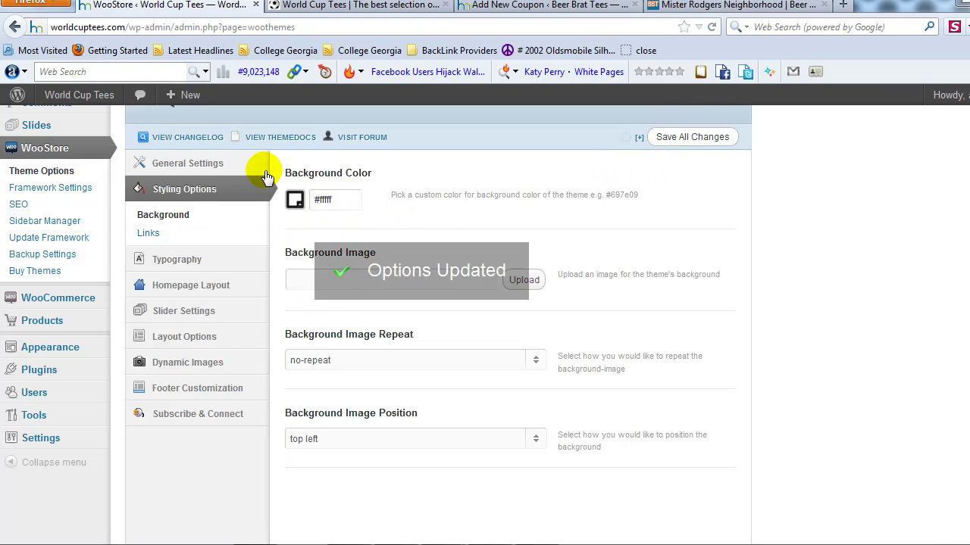
click(330, 13)
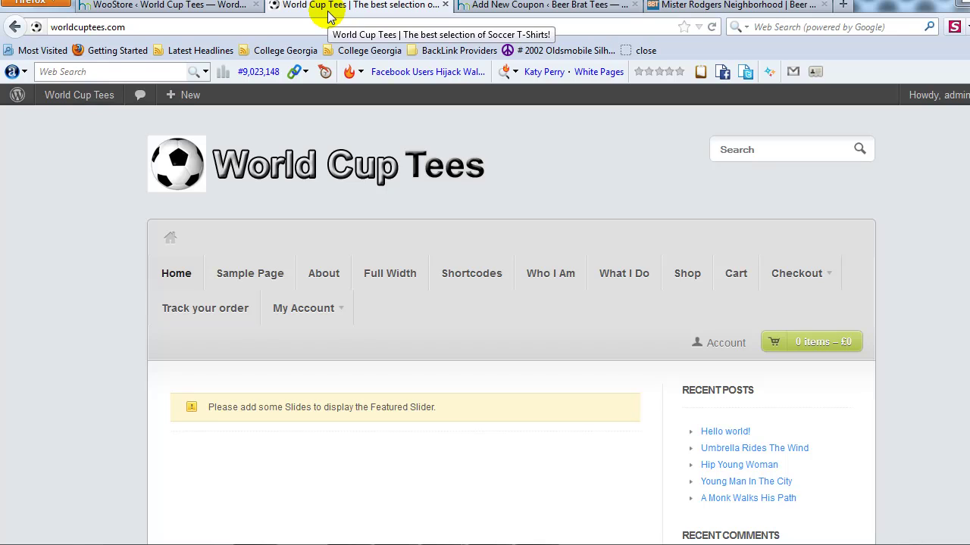
key(F5)
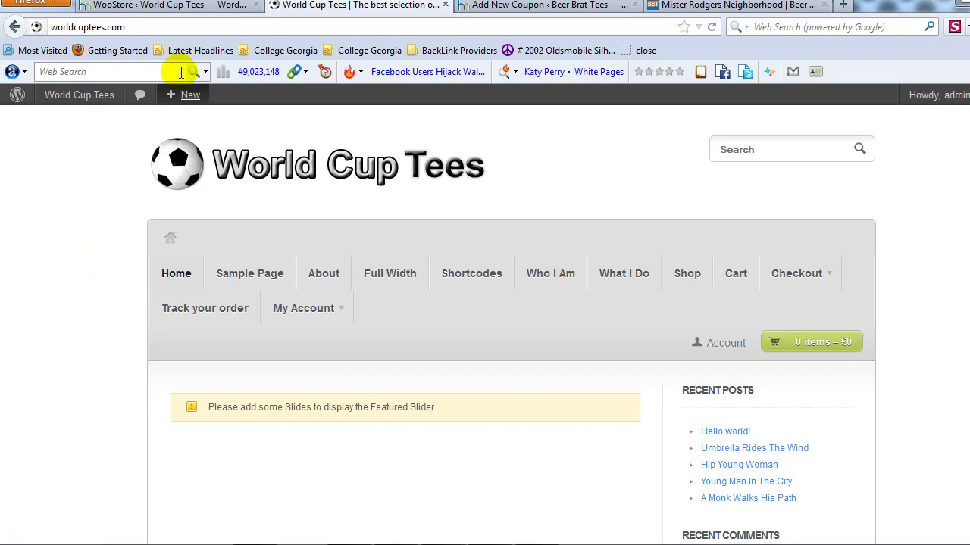
Return to the theme options and examine the link, link hover and button color settings
click(227, 5)
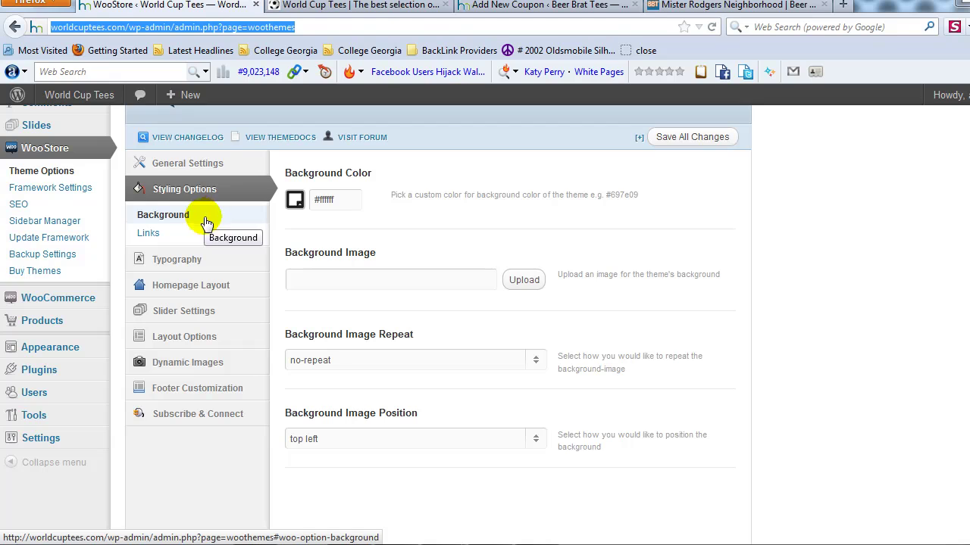
click(168, 233)
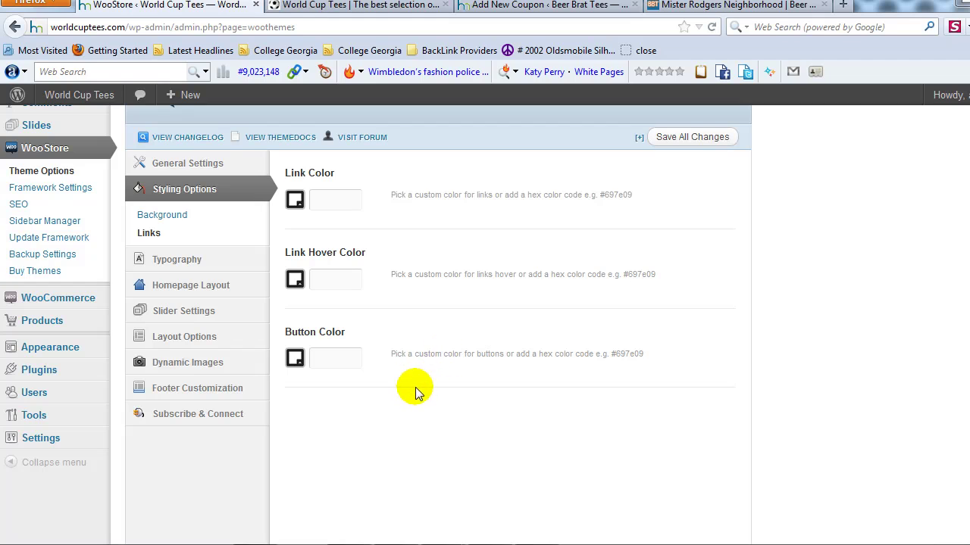
Examine the Typography settings, including the font choices for general text and the options for navigation, posts and widget titles
click(231, 267)
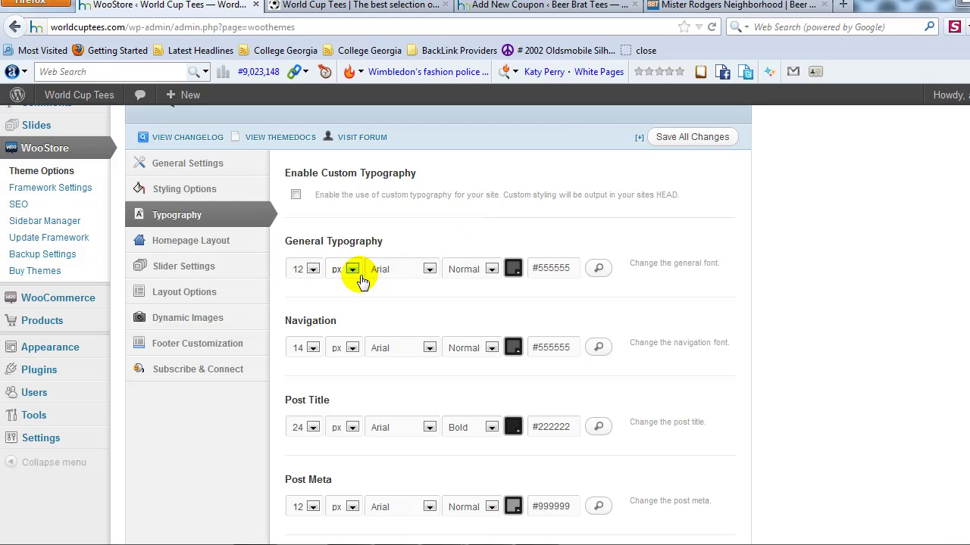
click(395, 269)
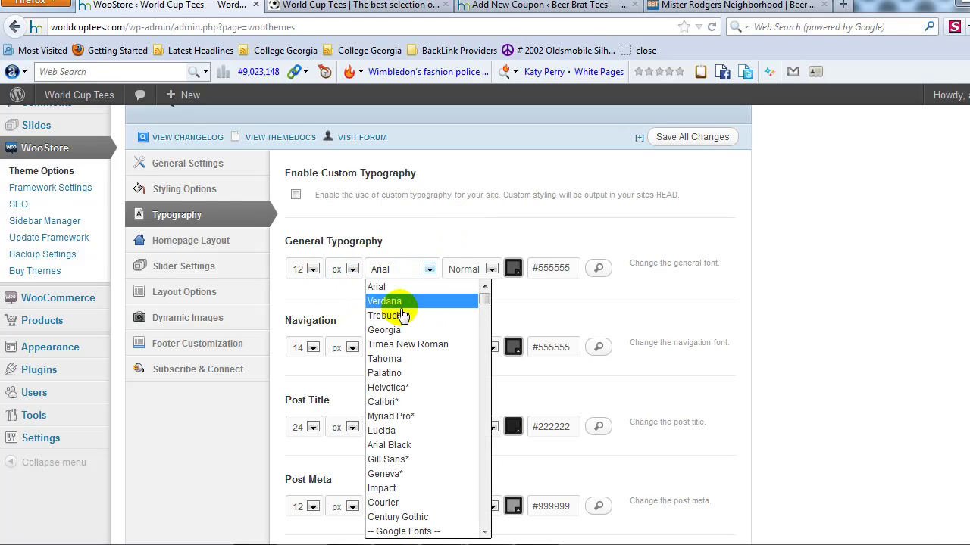
click(528, 308)
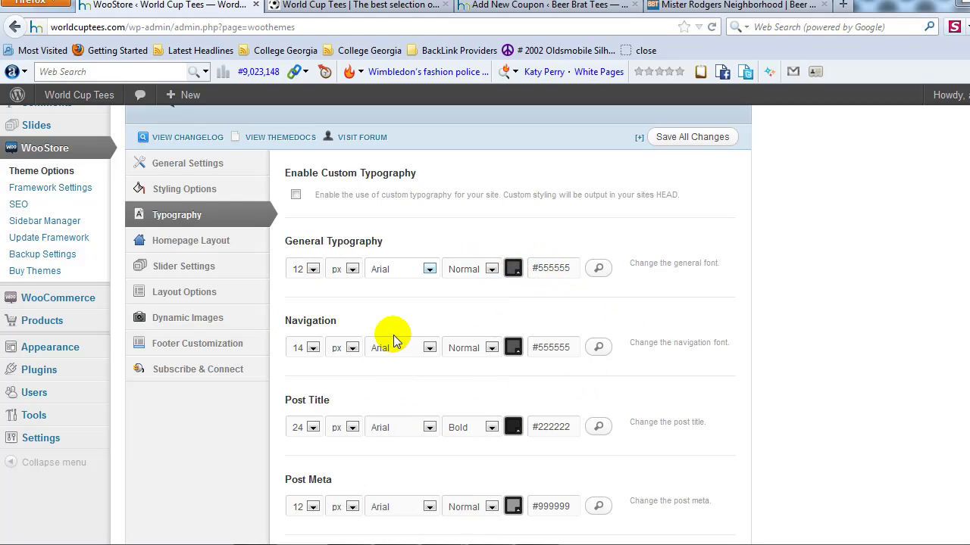
scroll(363, 235, down, 2)
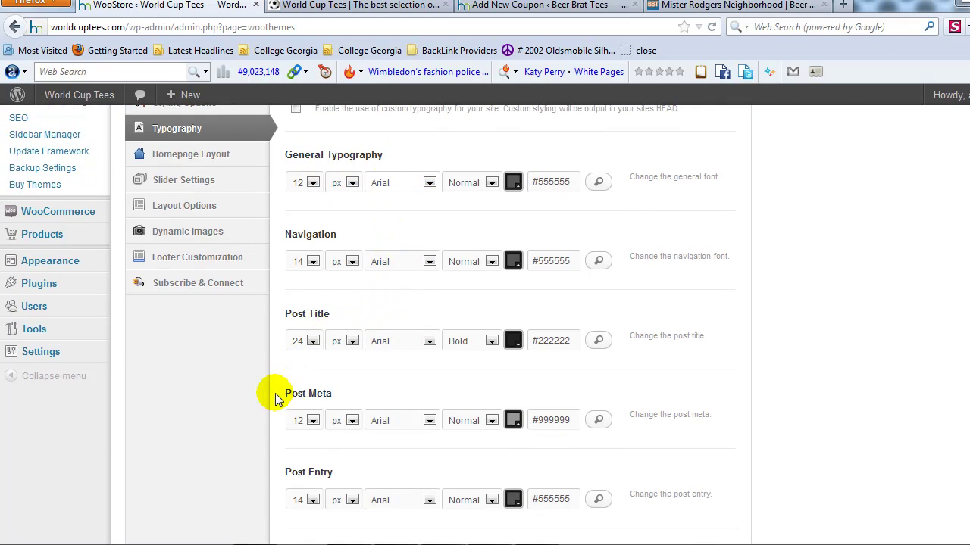
scroll(267, 381, down, 4)
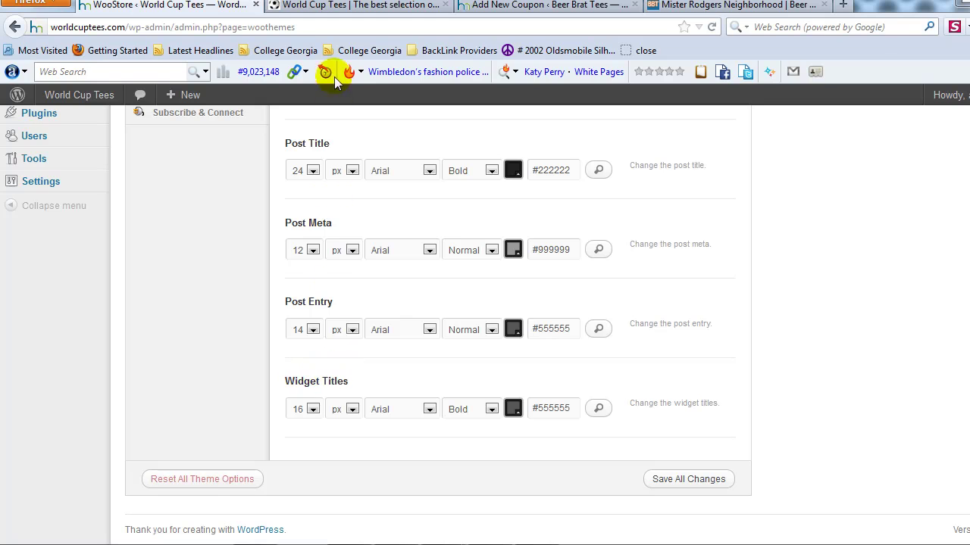
scroll(470, 284, up, 8)
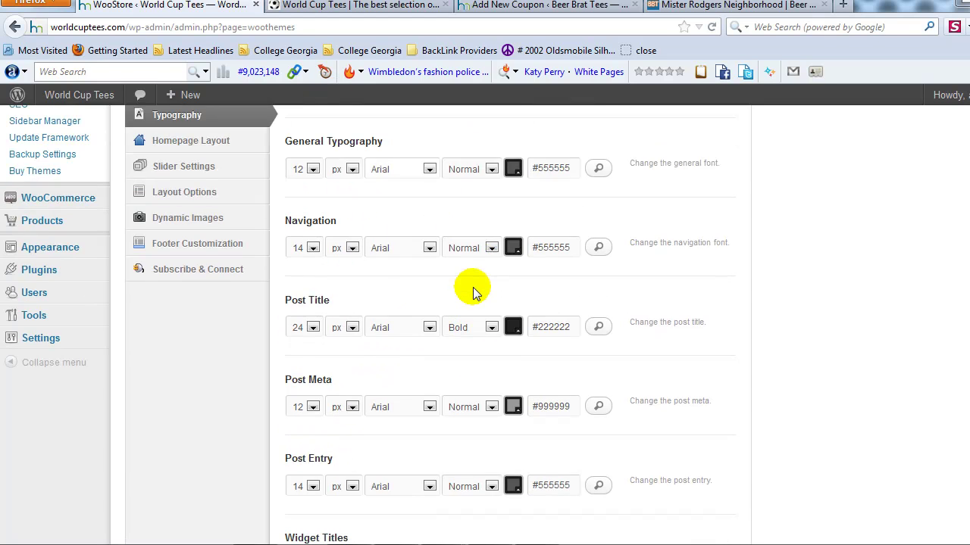
scroll(444, 373, up, 2)
scroll(434, 360, down, 3)
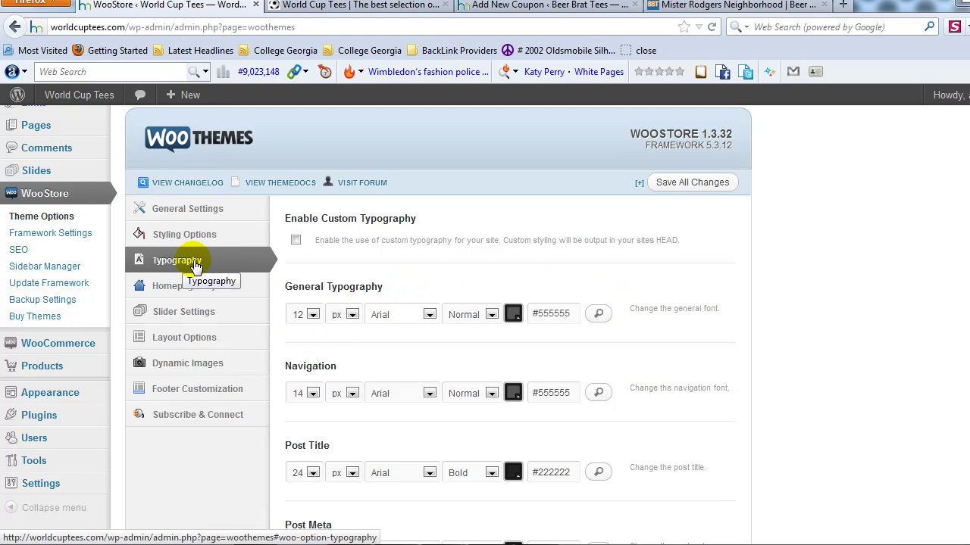
Open the Homepage Layout options and examine the slider, homepage content, featured products and recent products settings
click(191, 294)
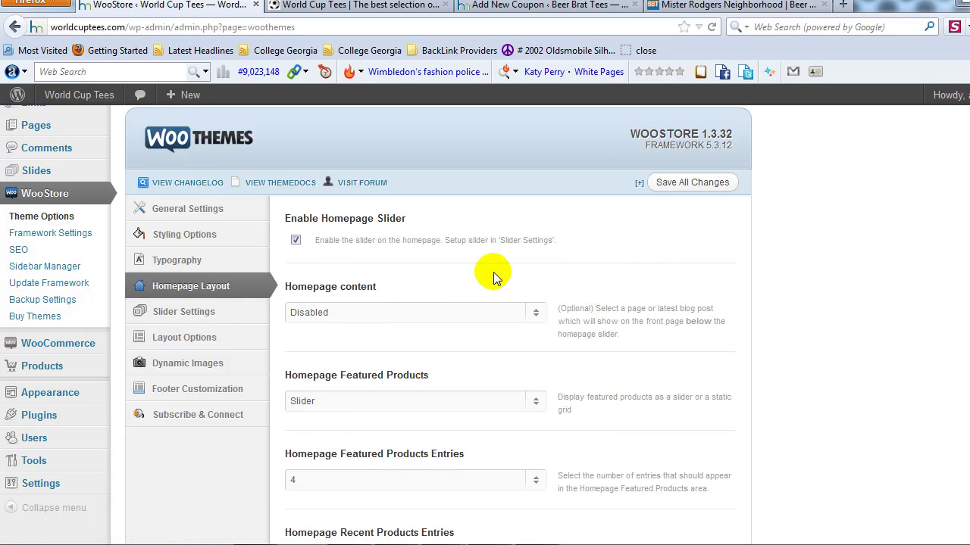
scroll(614, 293, down, 4)
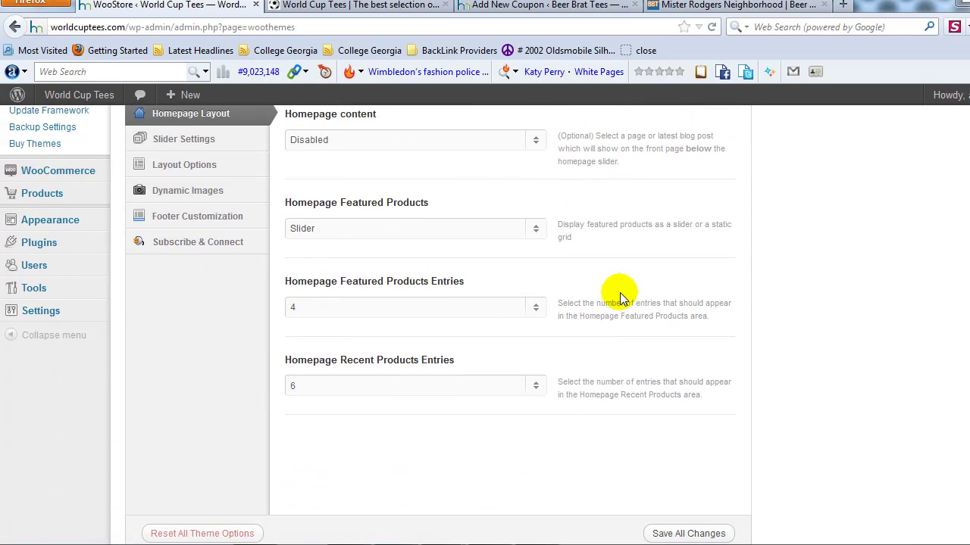
scroll(644, 246, up, 2)
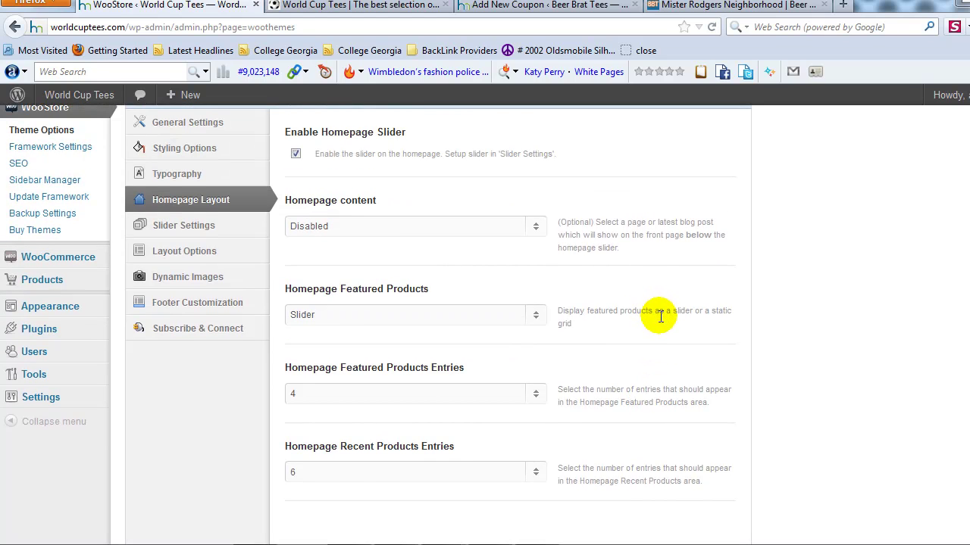
scroll(663, 324, up, 2)
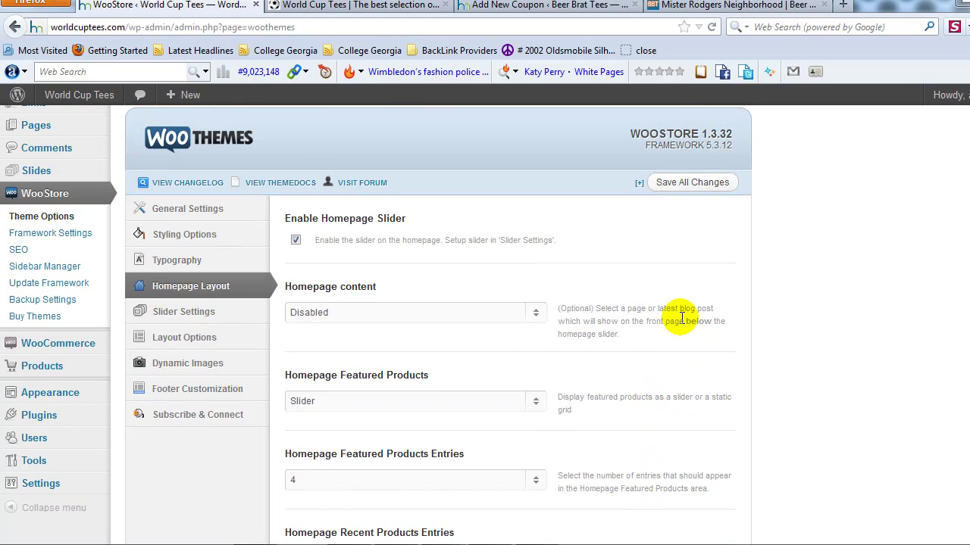
scroll(681, 319, down, 2)
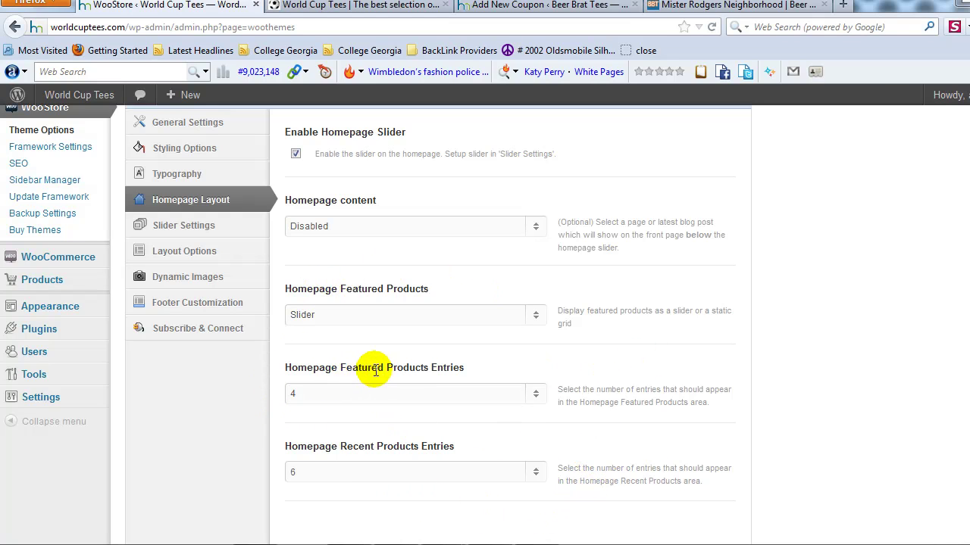
Look through the number choices for the homepage featured and recent products entries, leaving both selections unchanged
click(424, 393)
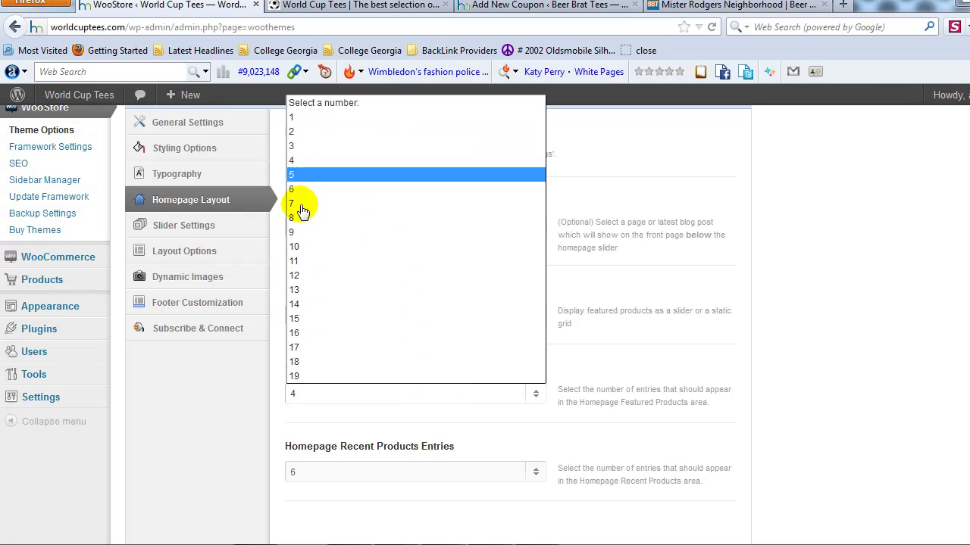
click(252, 411)
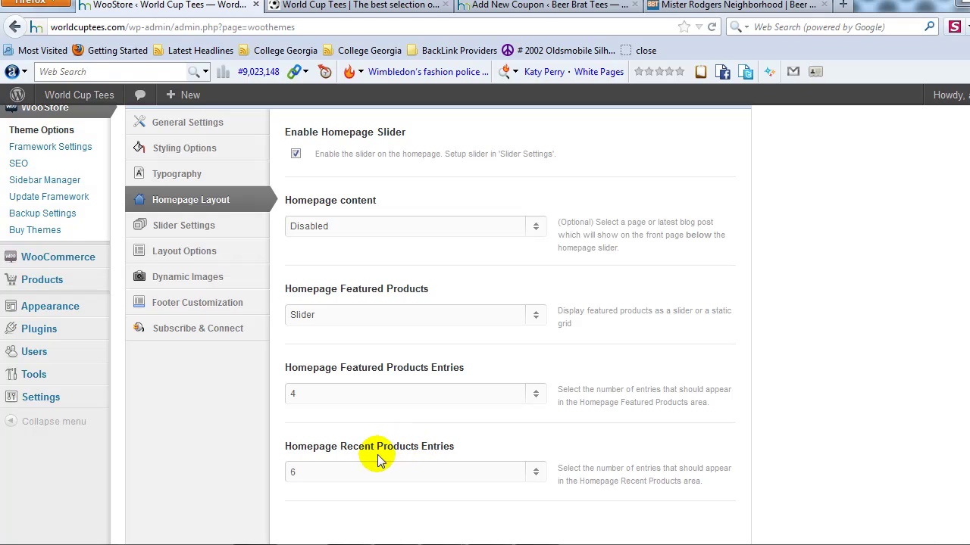
click(419, 477)
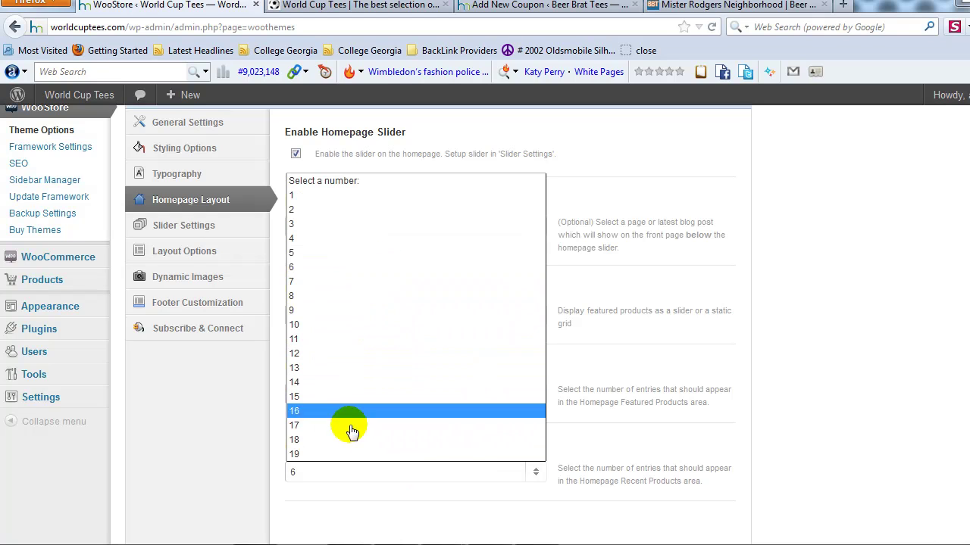
click(249, 426)
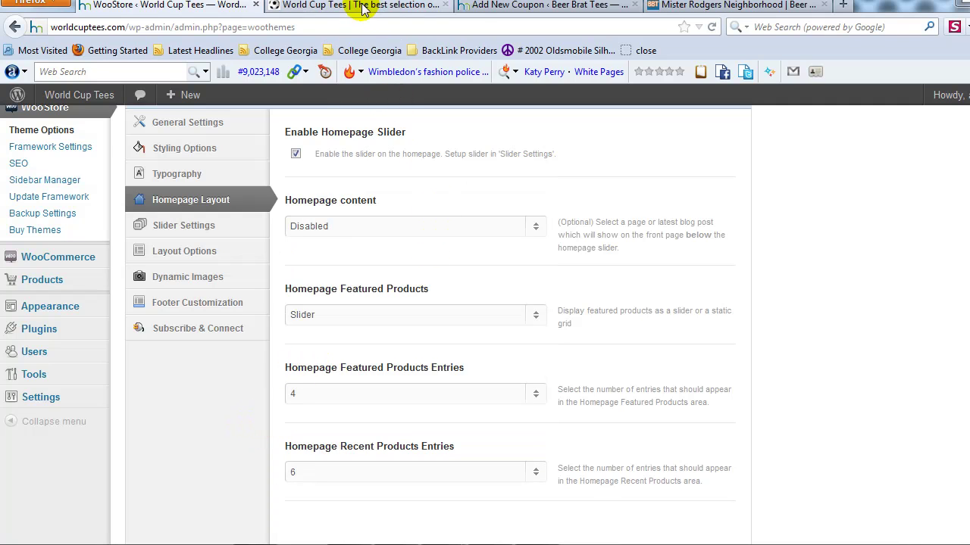
Examine the slider, Featured Products and Recent Products areas on the Beer Brat Tees homepage as a layout example
click(667, 5)
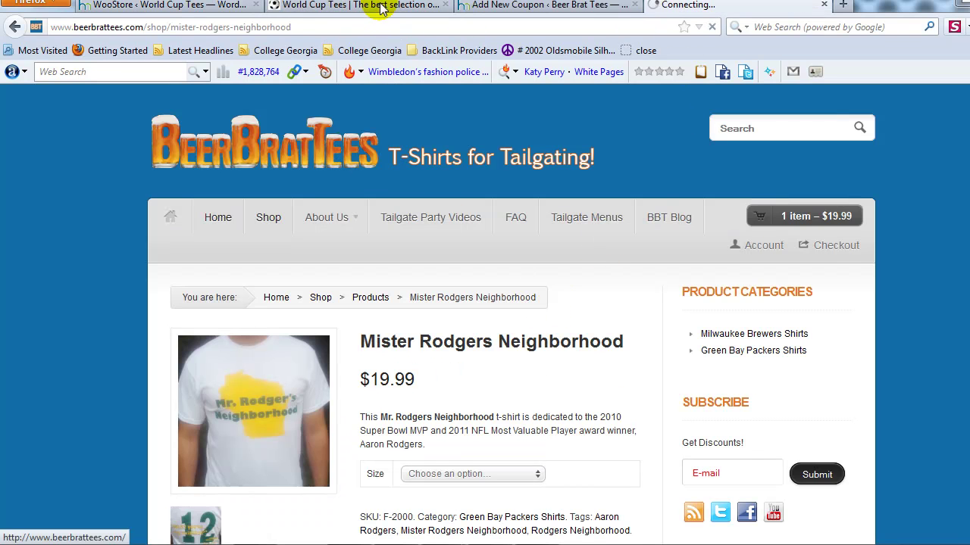
click(381, 9)
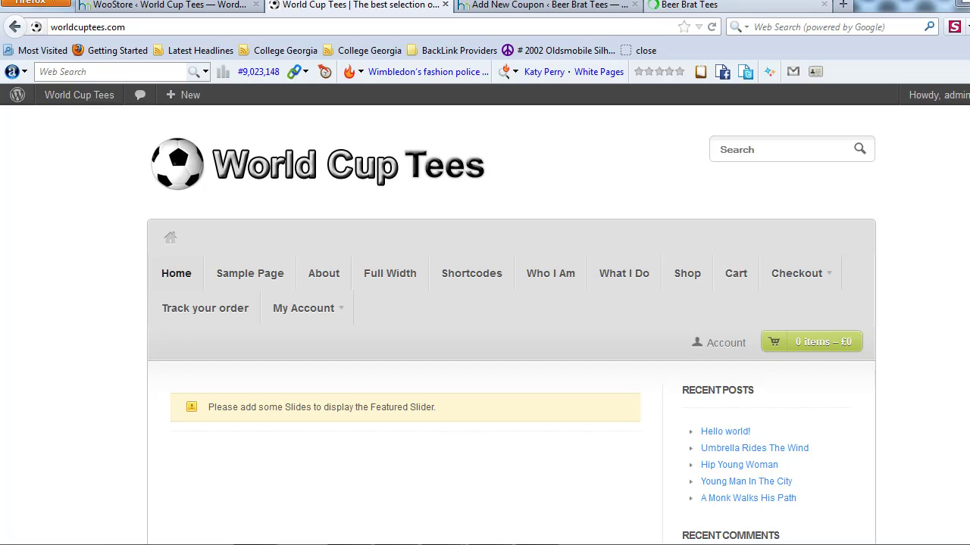
click(724, 6)
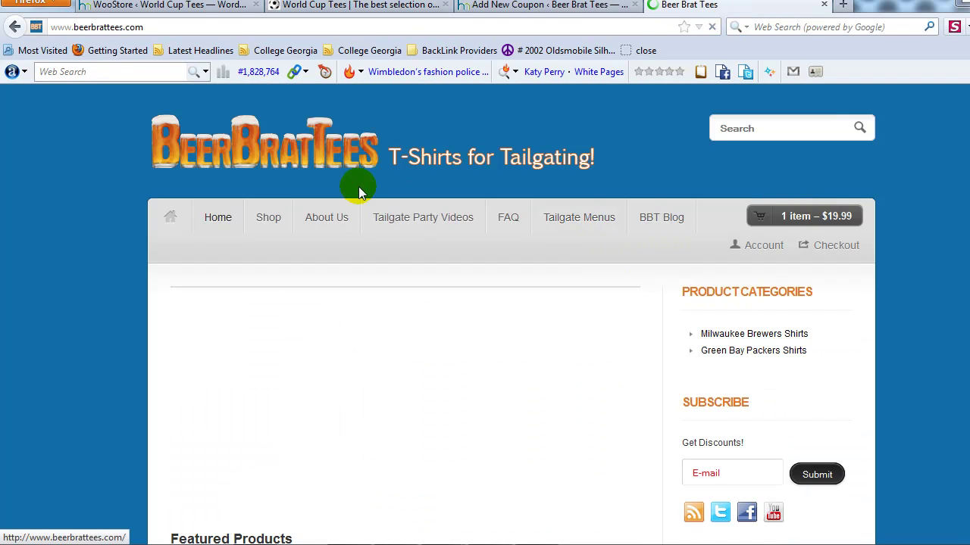
scroll(106, 273, down, 5)
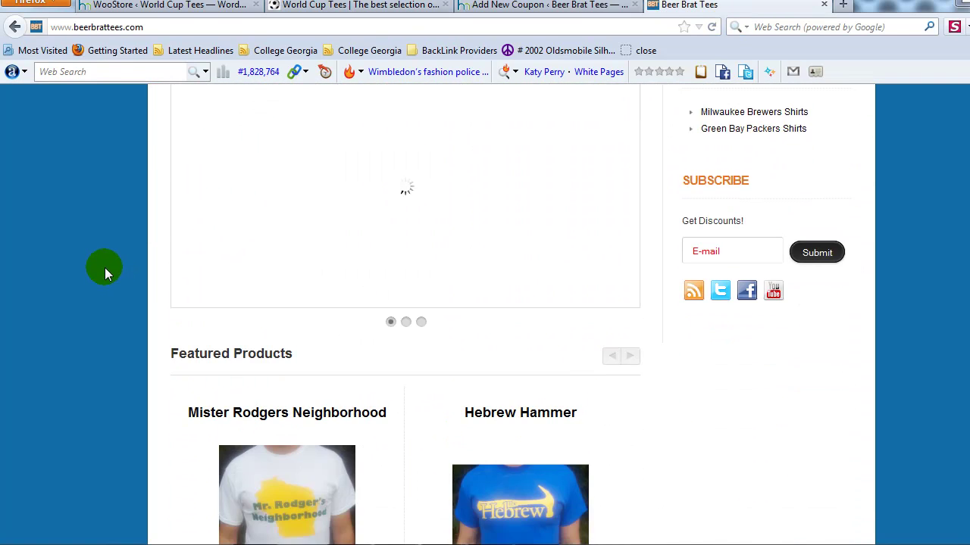
drag(192, 140, 298, 169)
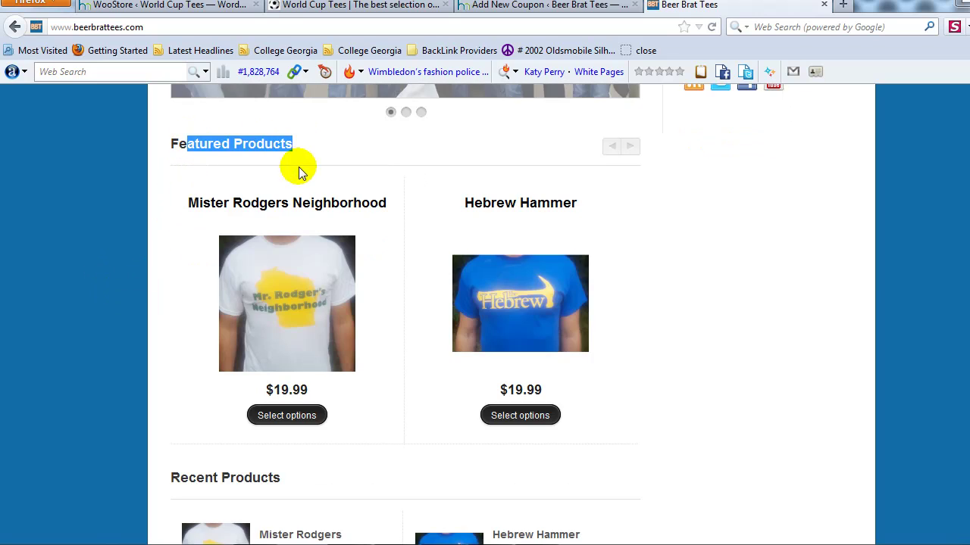
scroll(299, 290, down, 5)
drag(214, 130, 260, 130)
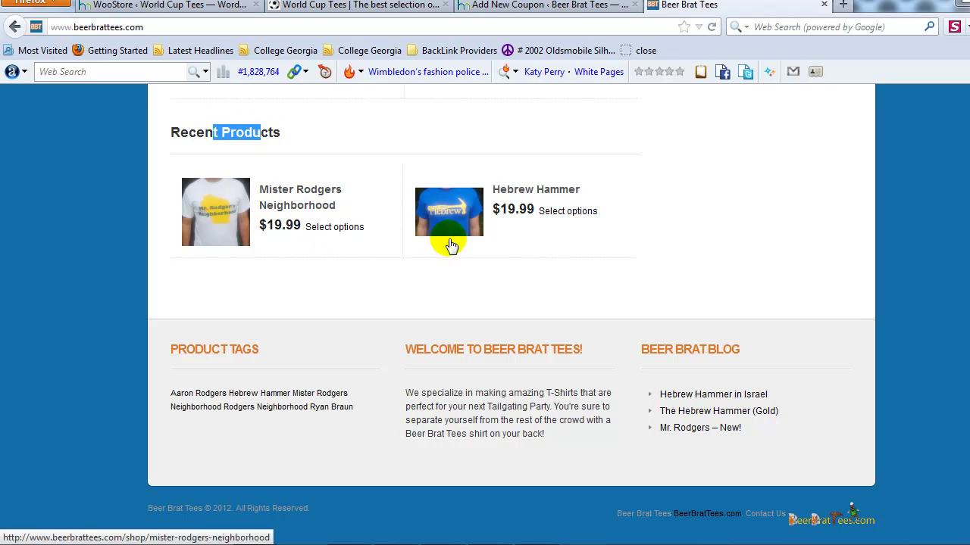
scroll(504, 275, up, 5)
scroll(599, 309, up, 10)
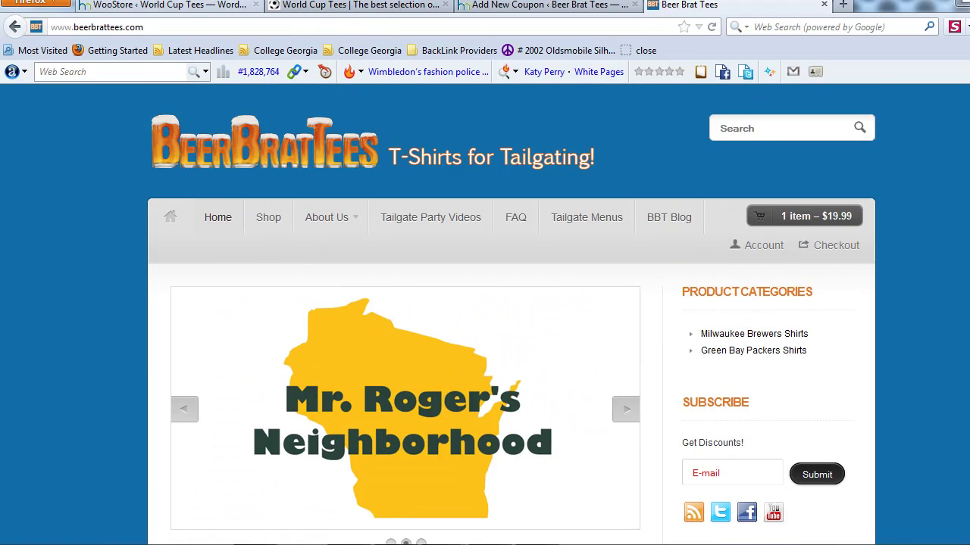
Return to the World Cup Tees theme options and examine the Slider Settings for entries, effect, animation speed and hover pause
click(108, 6)
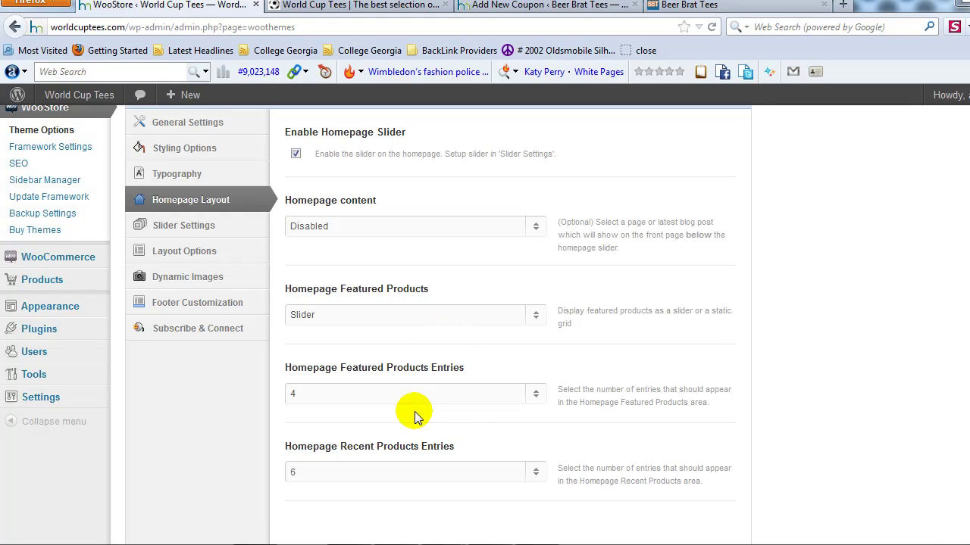
click(231, 226)
scroll(558, 309, up, 3)
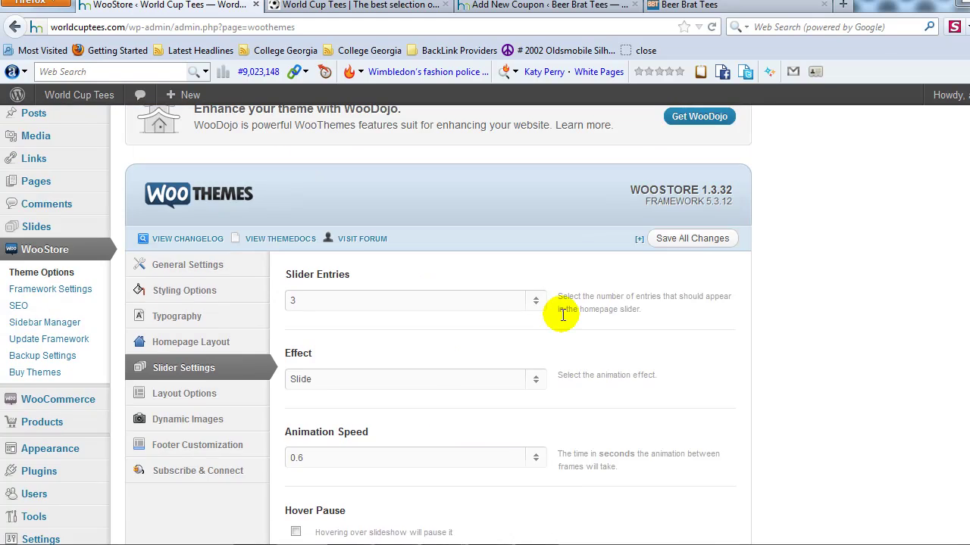
scroll(566, 320, down, 3)
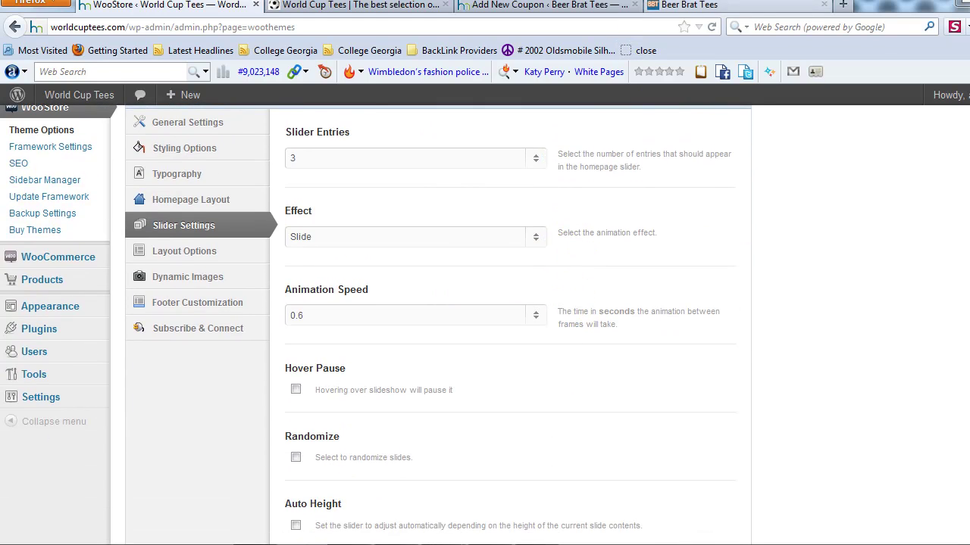
click(670, 6)
key(ctrl+Tab)
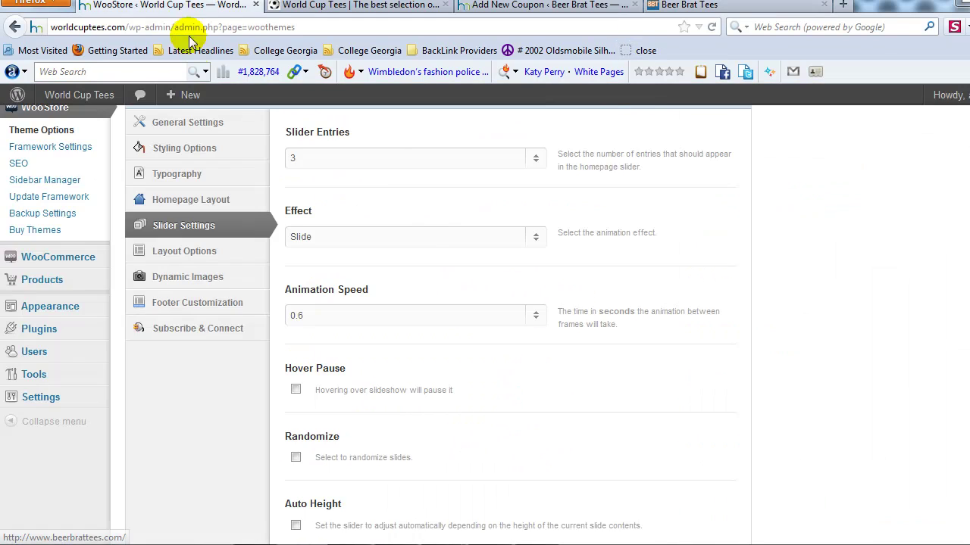
scroll(493, 249, up, 2)
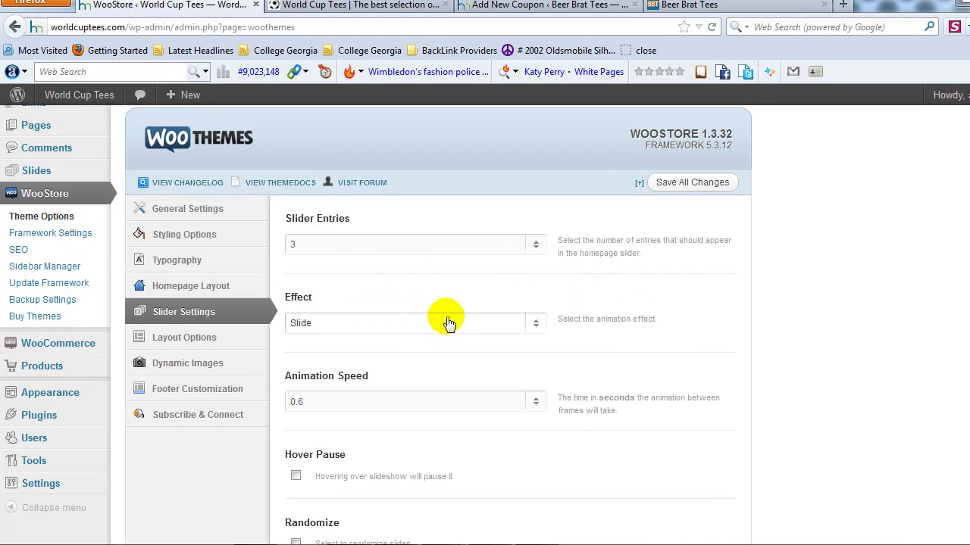
scroll(497, 346, down, 1)
scroll(515, 356, up, 1)
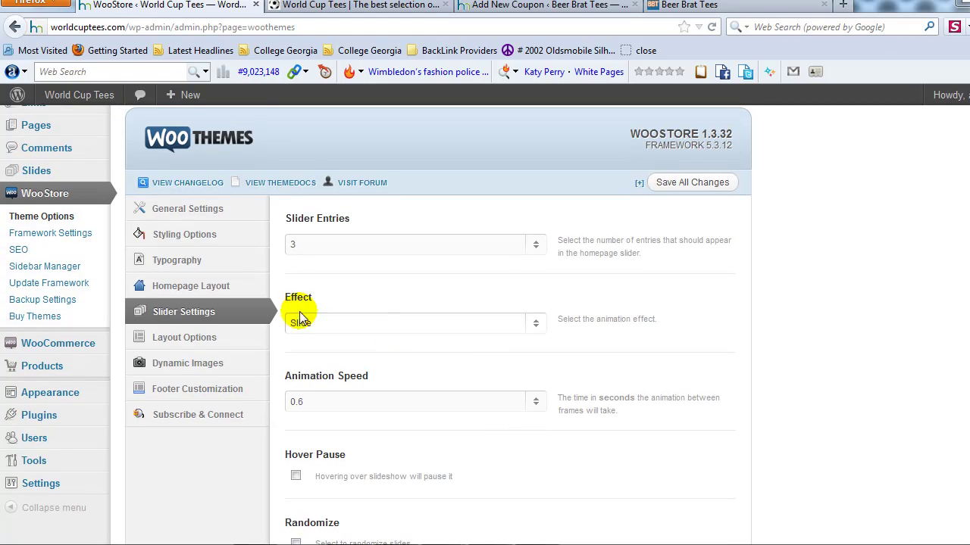
Review the main layout choices in Layout Options and the resizer settings in Dynamic Images
click(250, 345)
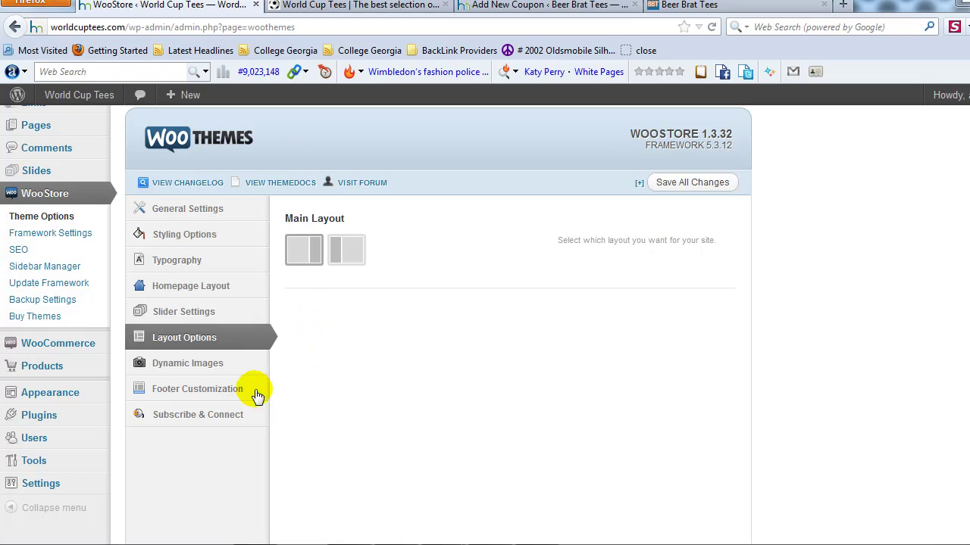
click(225, 364)
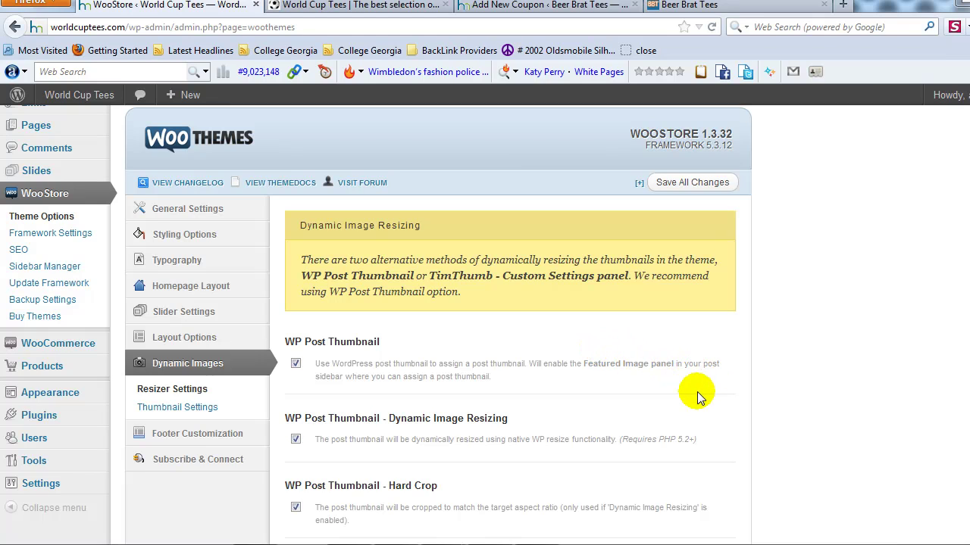
scroll(698, 396, down, 4)
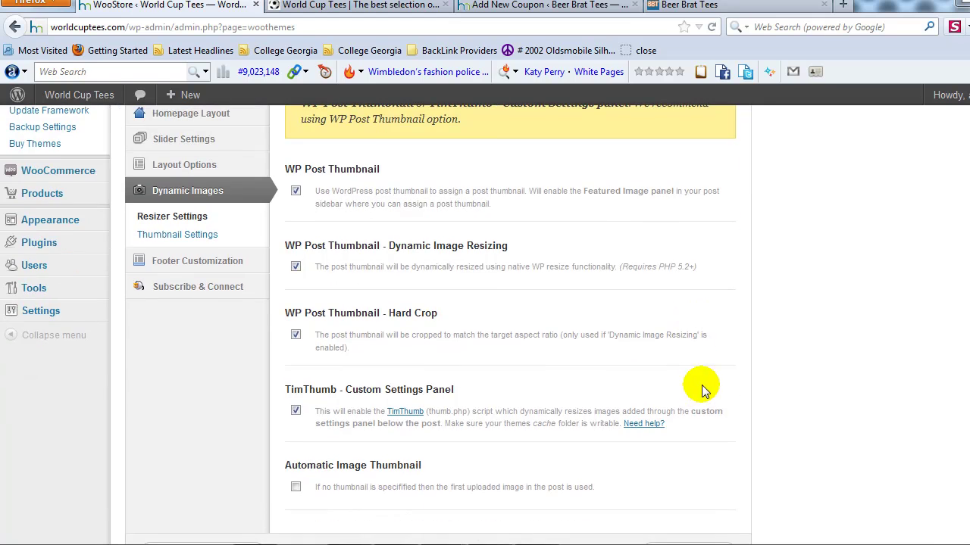
scroll(704, 381, down, 2)
scroll(702, 383, up, 5)
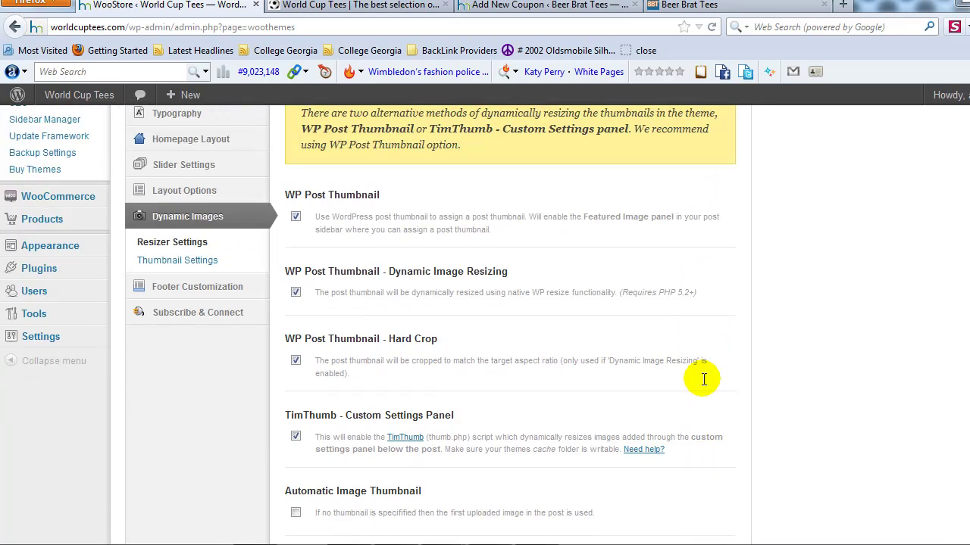
scroll(703, 385, up, 1)
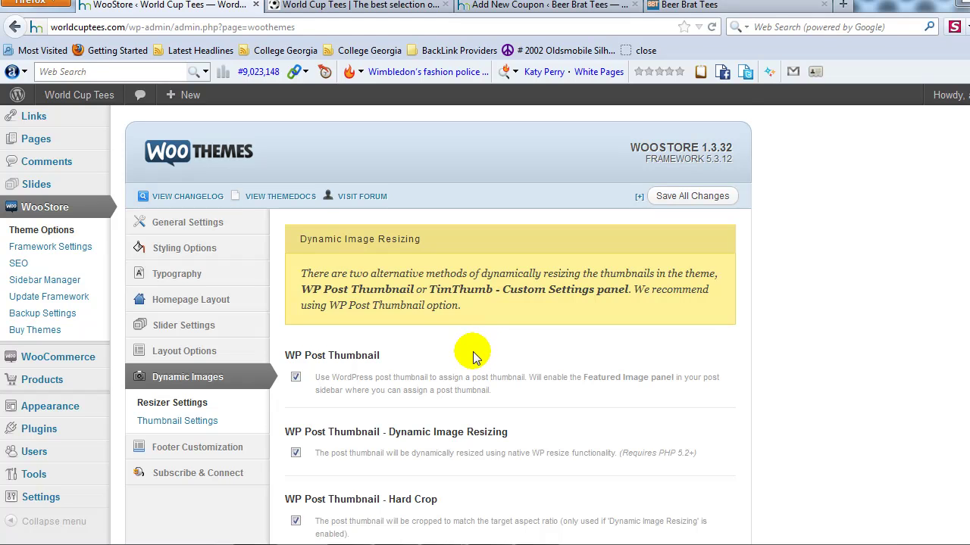
scroll(472, 352, down, 3)
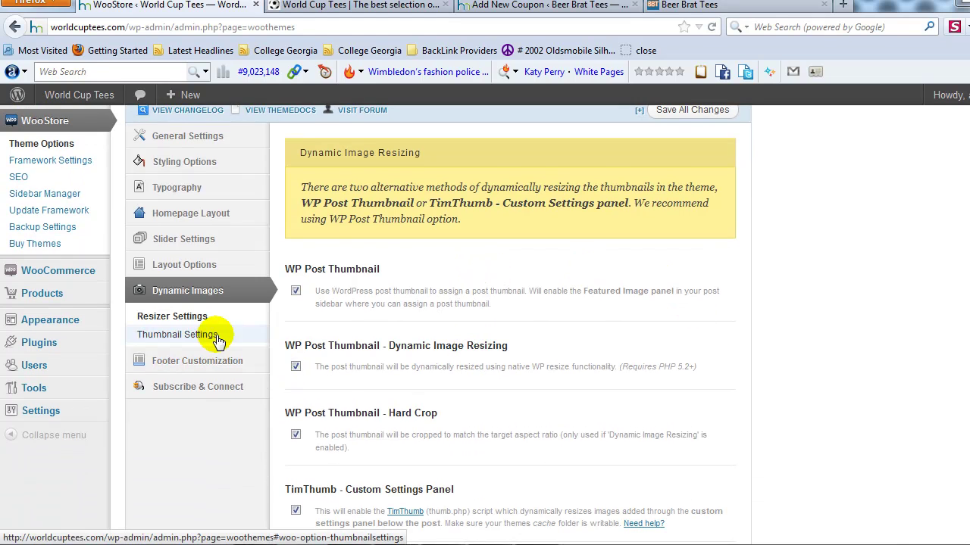
Examine the Thumbnail Settings for image dimensions, alignment, single post display and the RSS feed
click(217, 338)
scroll(531, 347, up, 1)
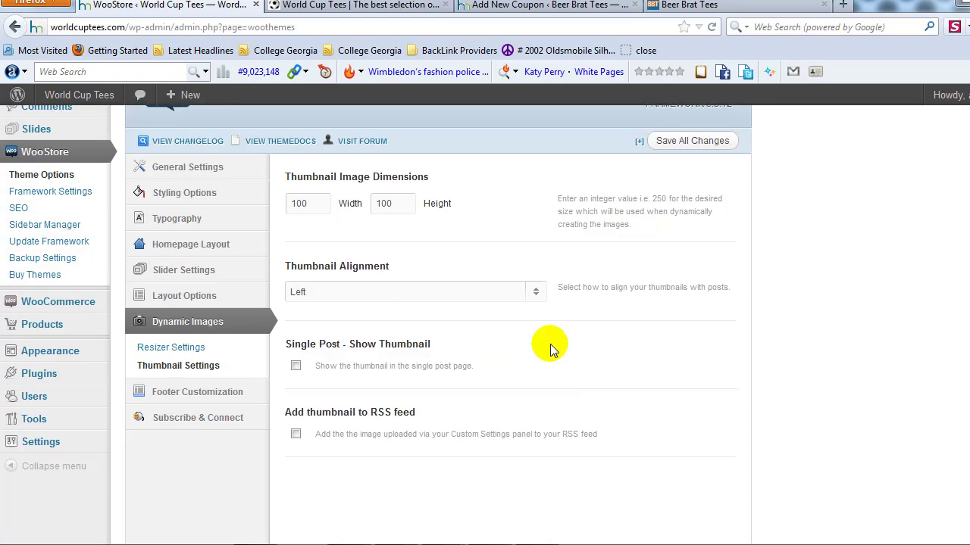
scroll(551, 347, up, 2)
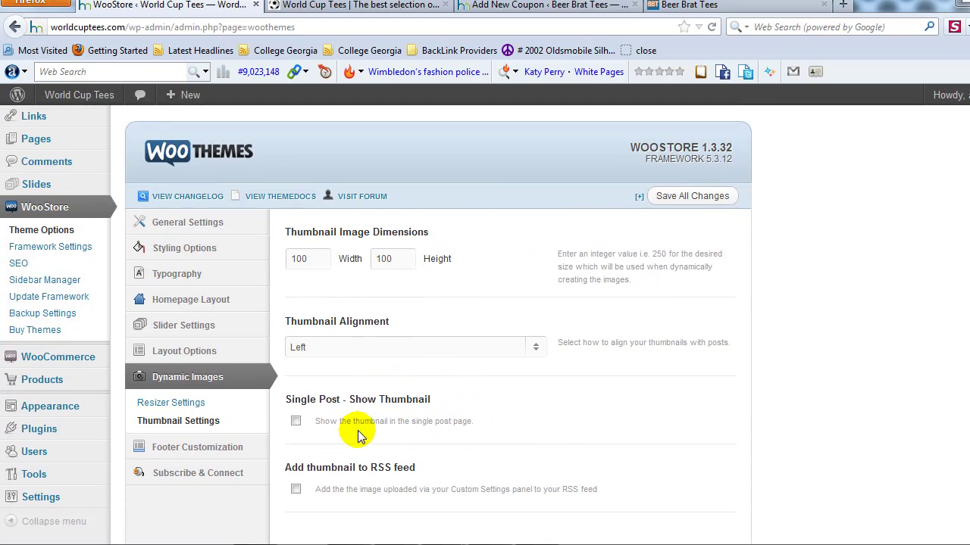
Set the footer widget areas to three columns, using the Beer Brat Tees footer as reference, and review the custom footer text options
click(260, 453)
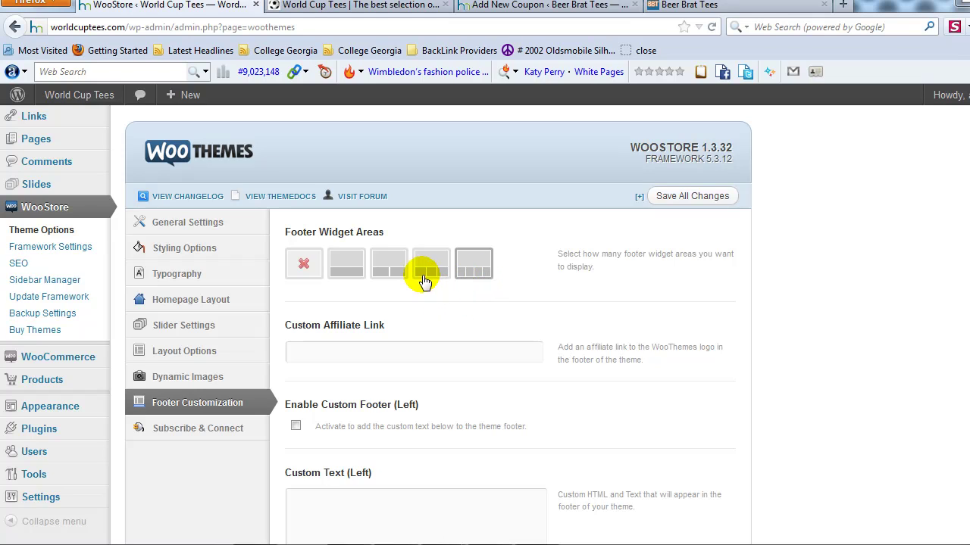
click(686, 5)
scroll(612, 372, down, 10)
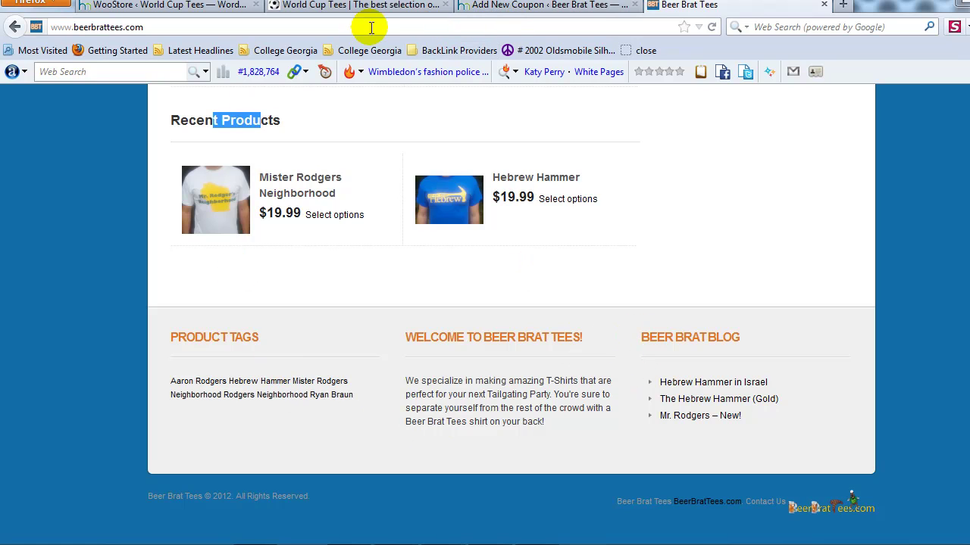
click(167, 5)
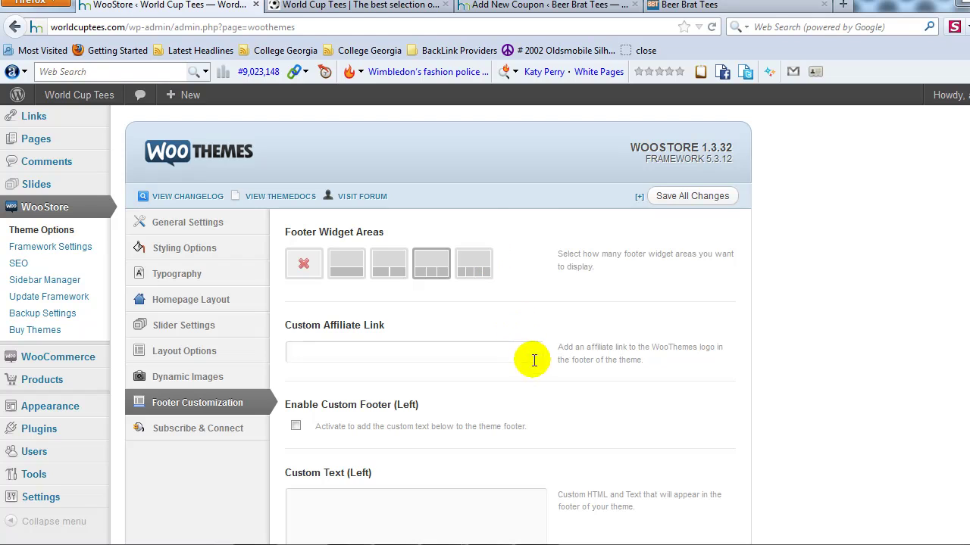
scroll(529, 412, down, 4)
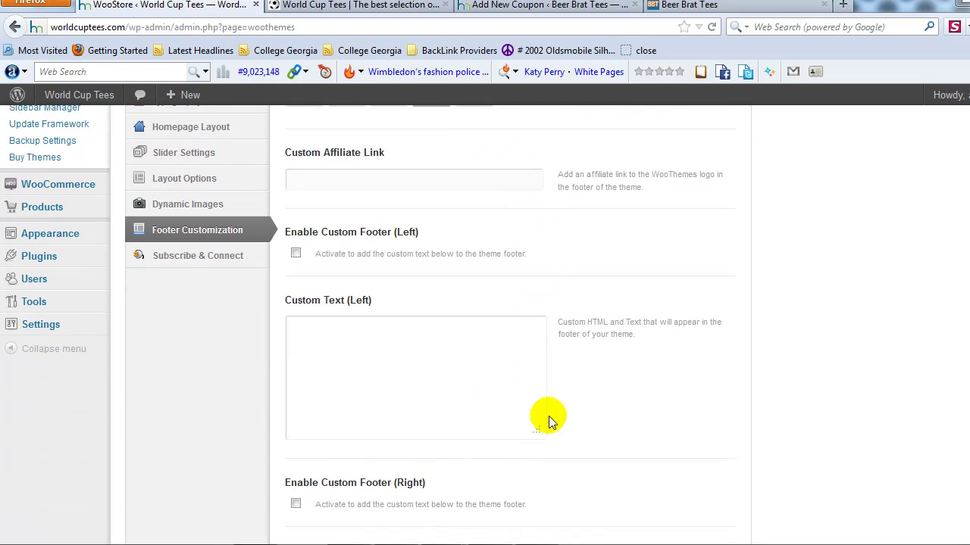
scroll(617, 446, down, 2)
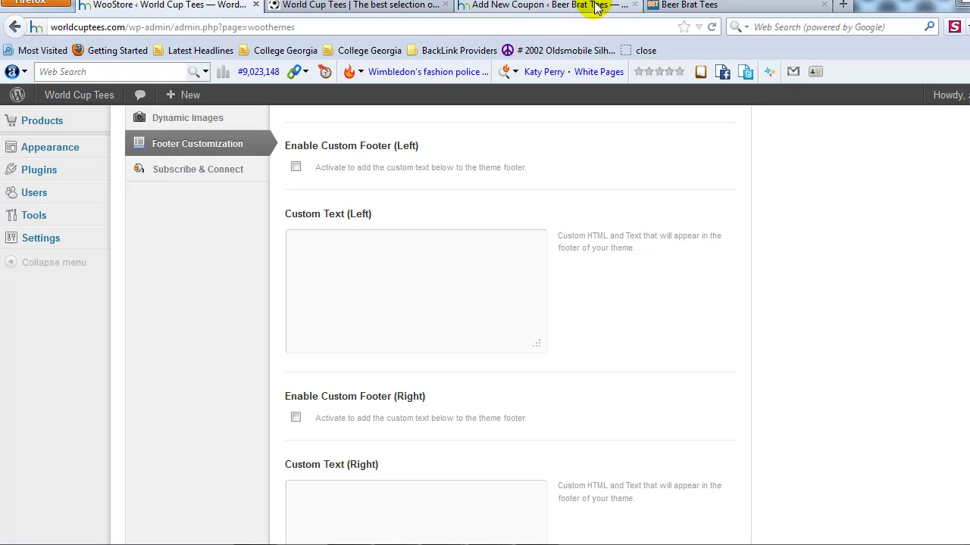
Examine the footer of the World Cup Tees site, covering the copyright text and the WordPress and WooThemes credits
click(356, 5)
scroll(287, 341, down, 10)
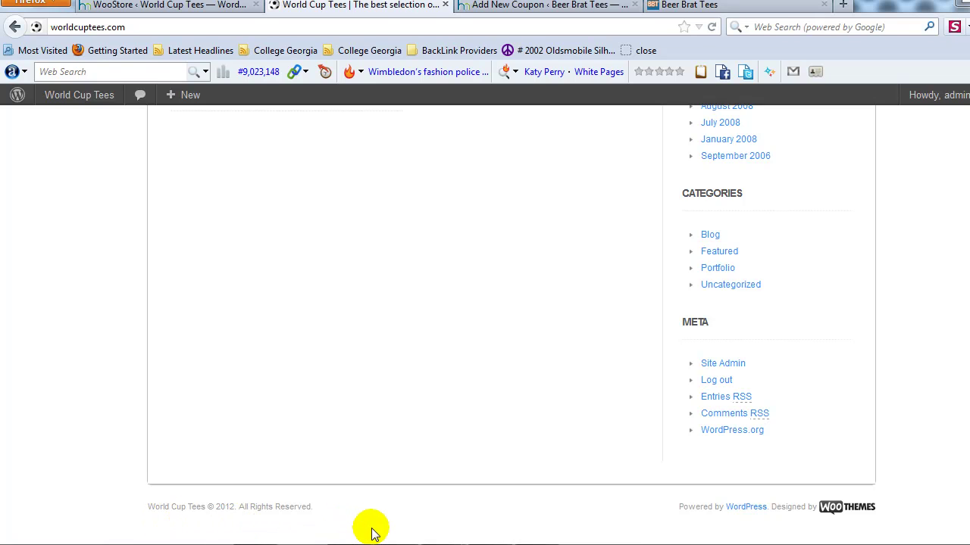
drag(226, 506, 357, 512)
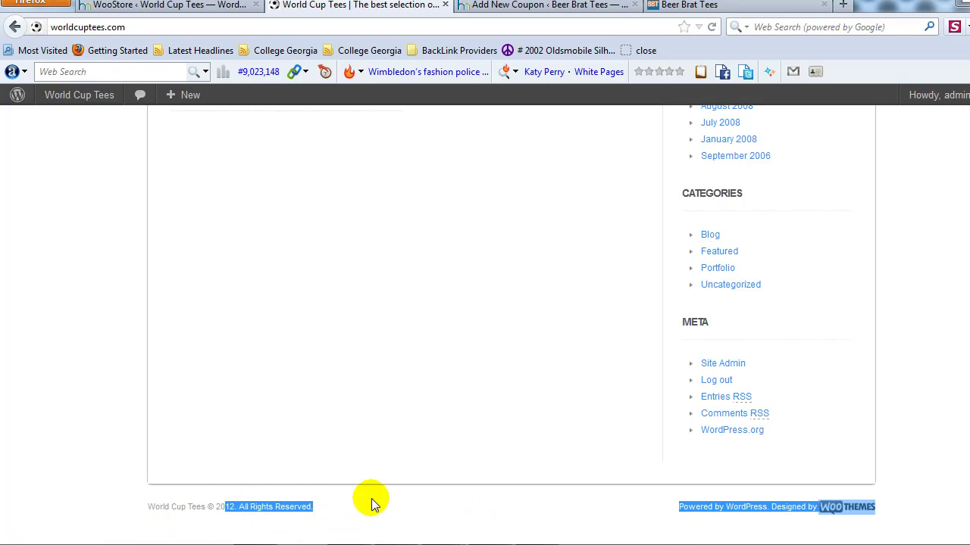
click(340, 276)
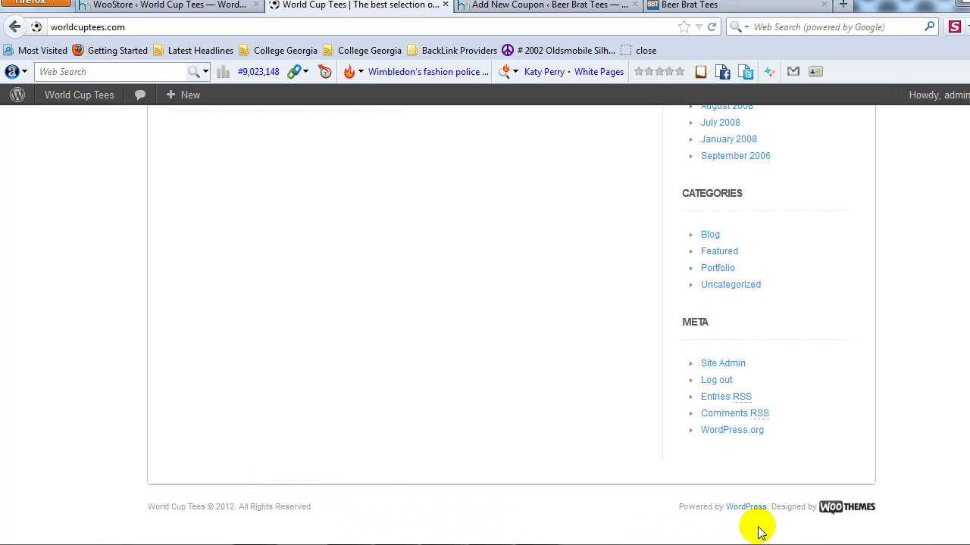
drag(863, 508, 695, 505)
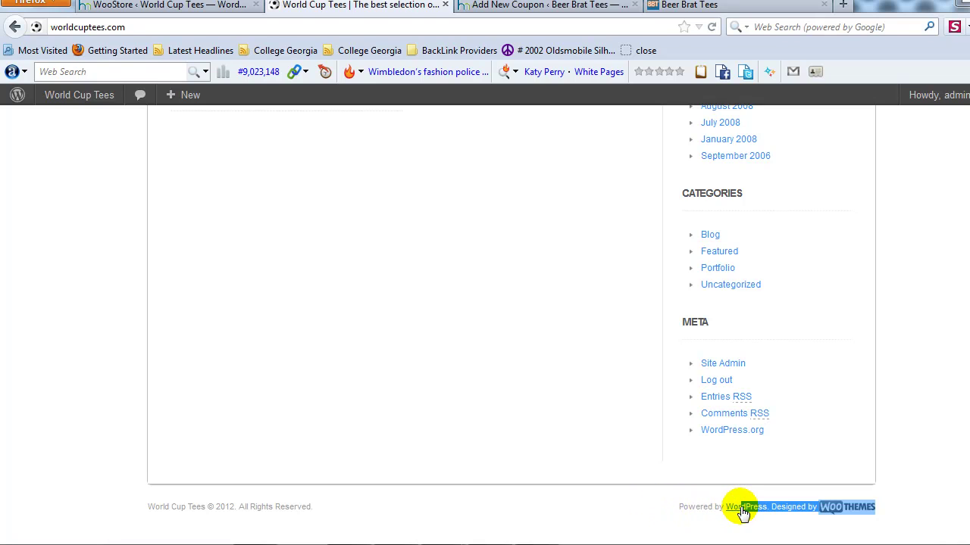
click(657, 515)
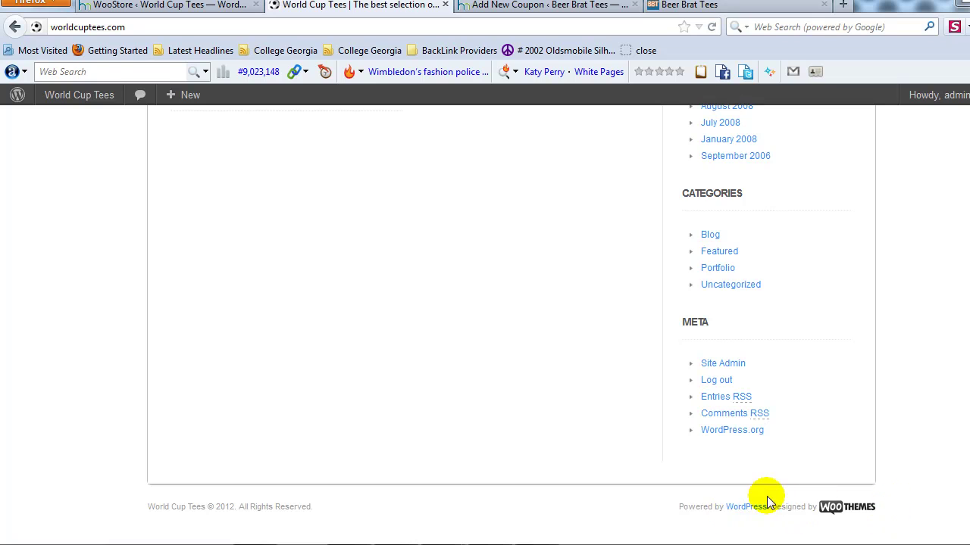
Return to the WooStore theme options and review the S&C Setup and Subscribe settings under Subscribe & Connect
click(163, 5)
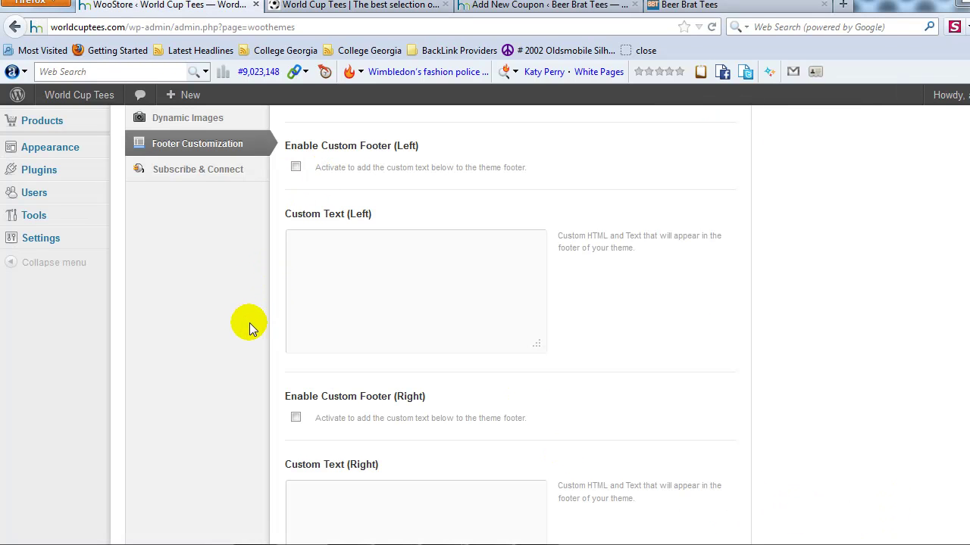
click(222, 173)
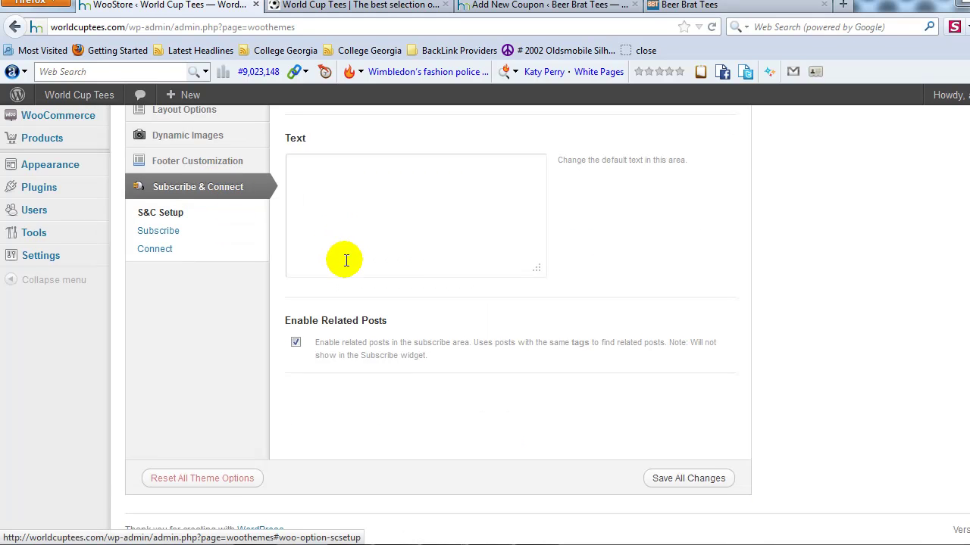
scroll(522, 342, up, 5)
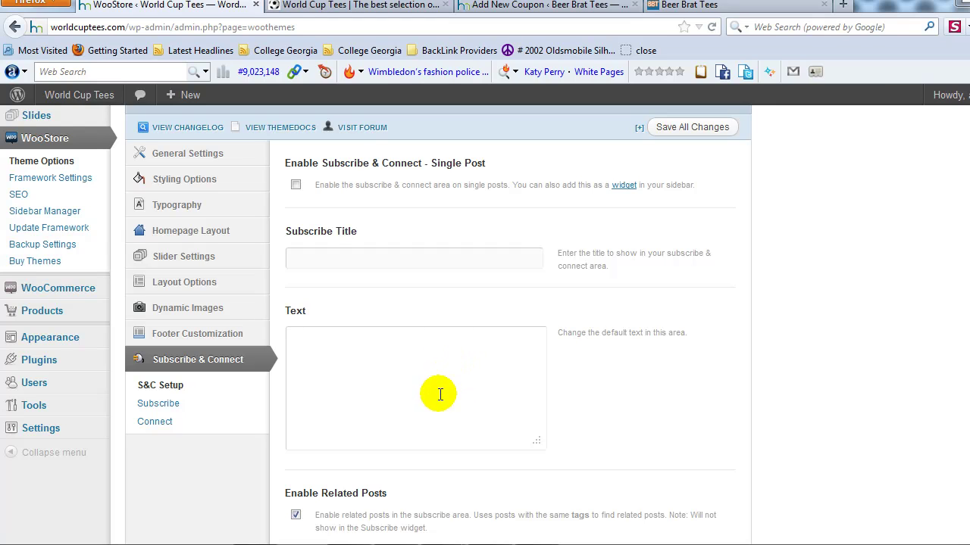
click(220, 403)
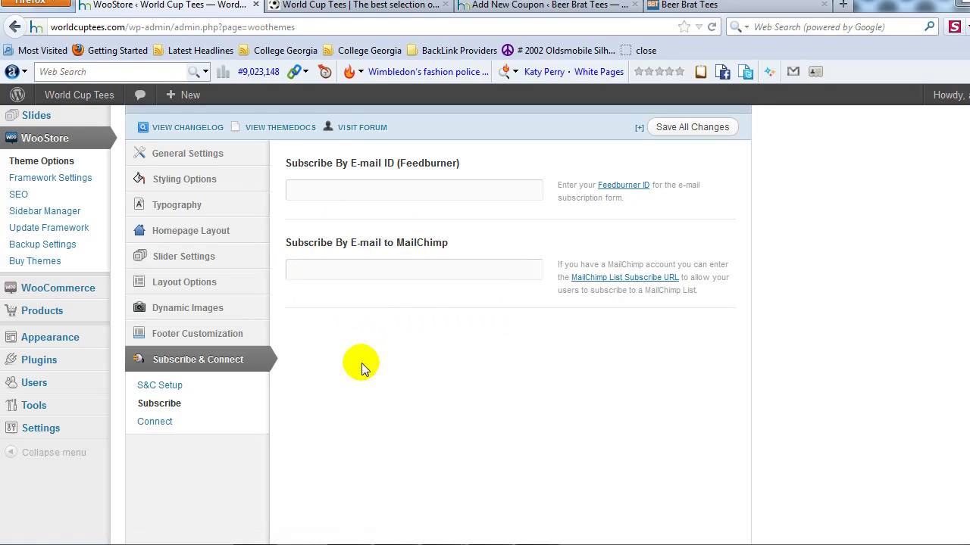
Review the Connect settings for the RSS icon and the social profile URLs, from Twitter through Google+
click(186, 430)
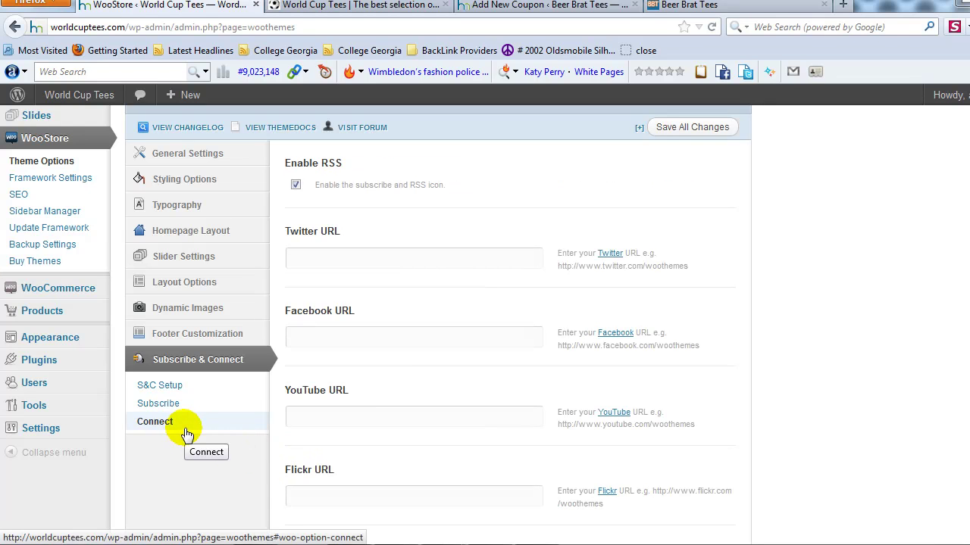
scroll(388, 367, up, 3)
scroll(388, 370, down, 4)
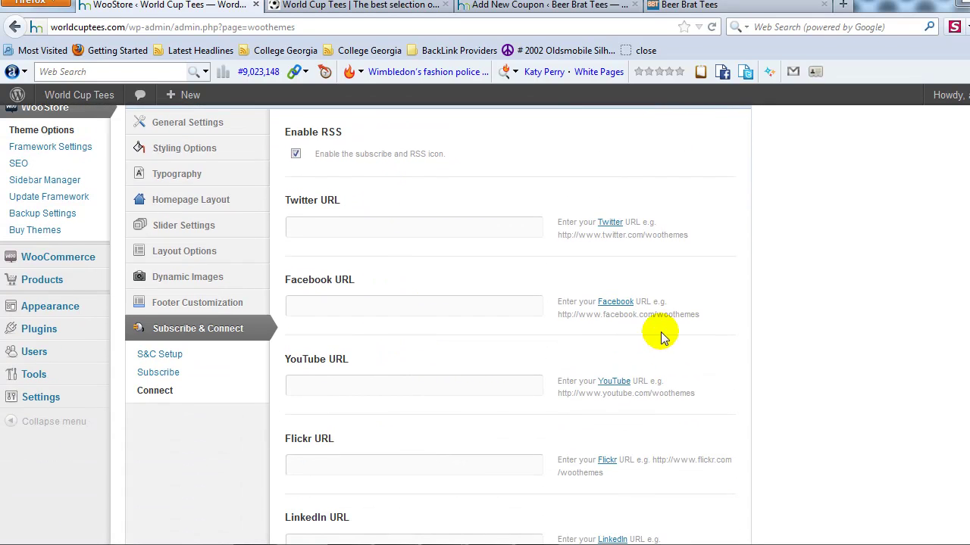
scroll(666, 334, up, 2)
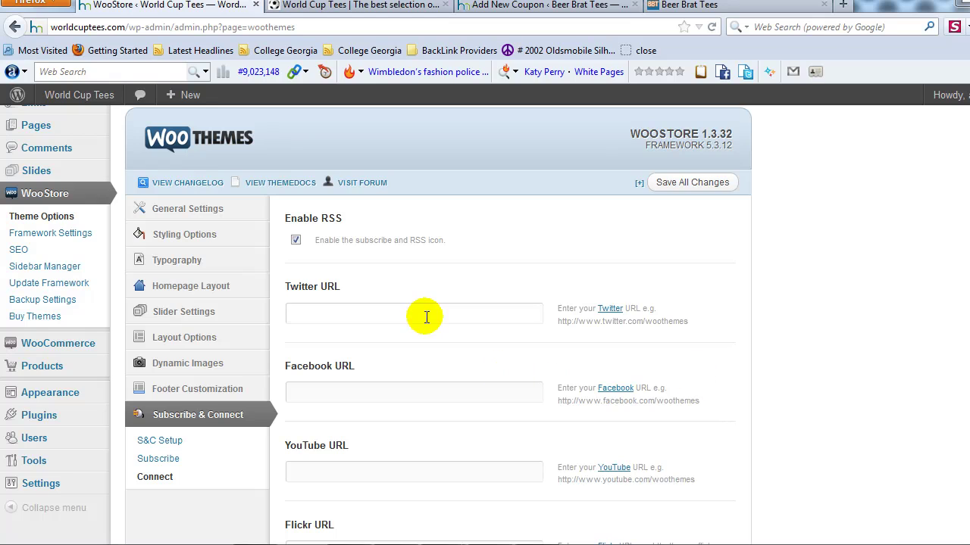
click(427, 314)
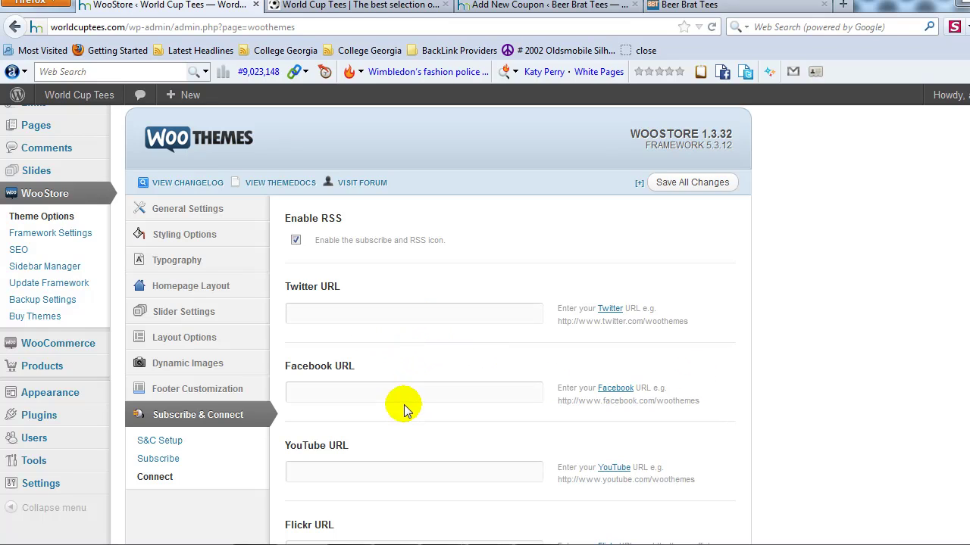
click(442, 472)
scroll(455, 466, down, 2)
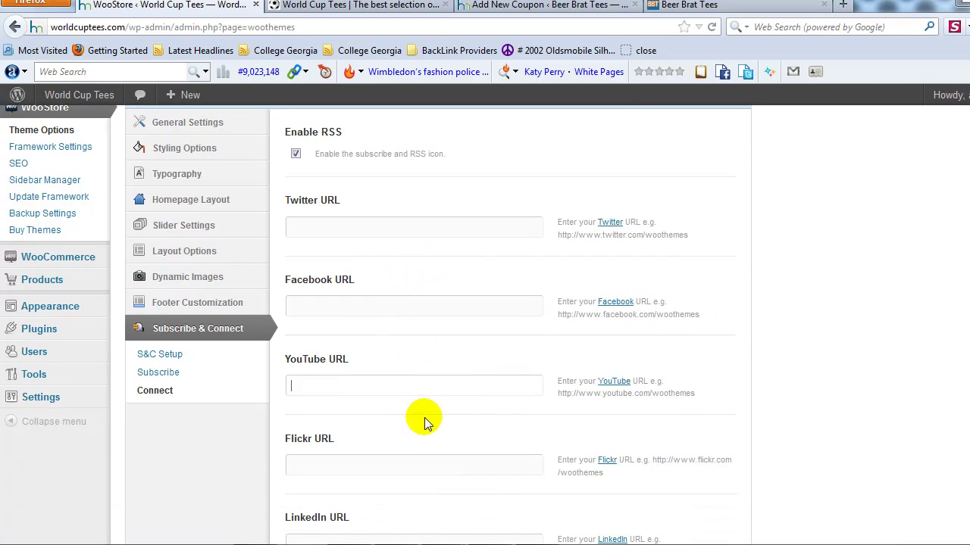
scroll(421, 439, down, 4)
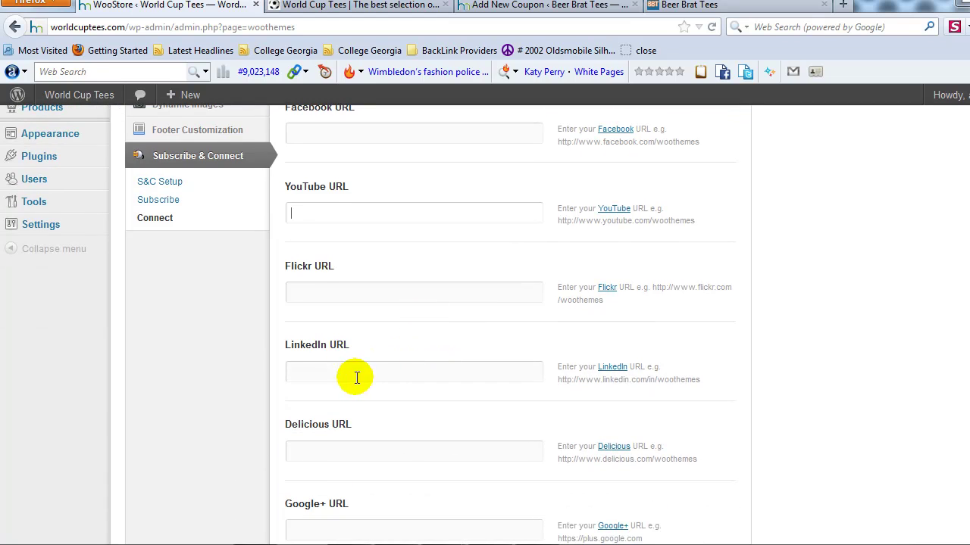
scroll(406, 447, down, 2)
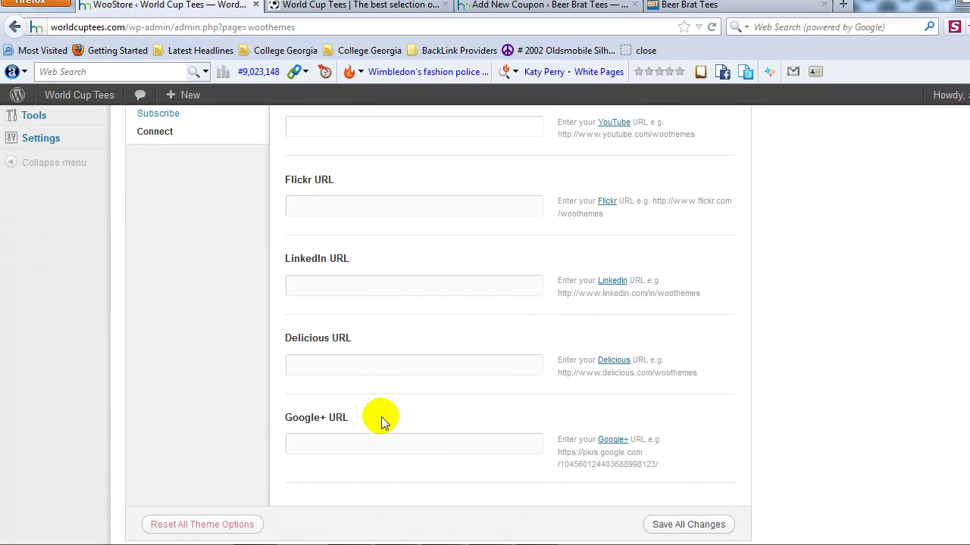
scroll(434, 447, up, 3)
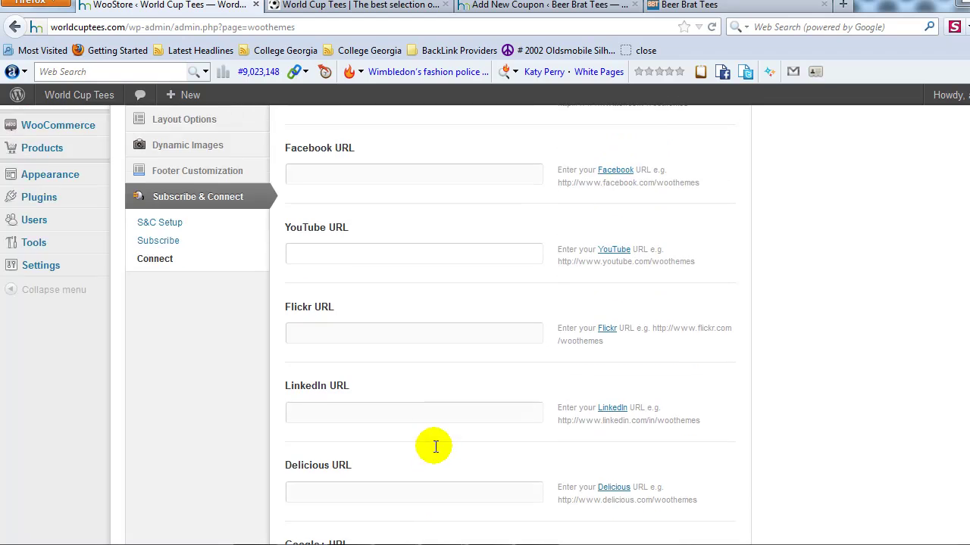
scroll(434, 447, up, 3)
Check the subscribe form and social icons in the Beer Brat Tees sidebar, and return to the World Cup Tees theme options
click(677, 5)
scroll(808, 290, up, 8)
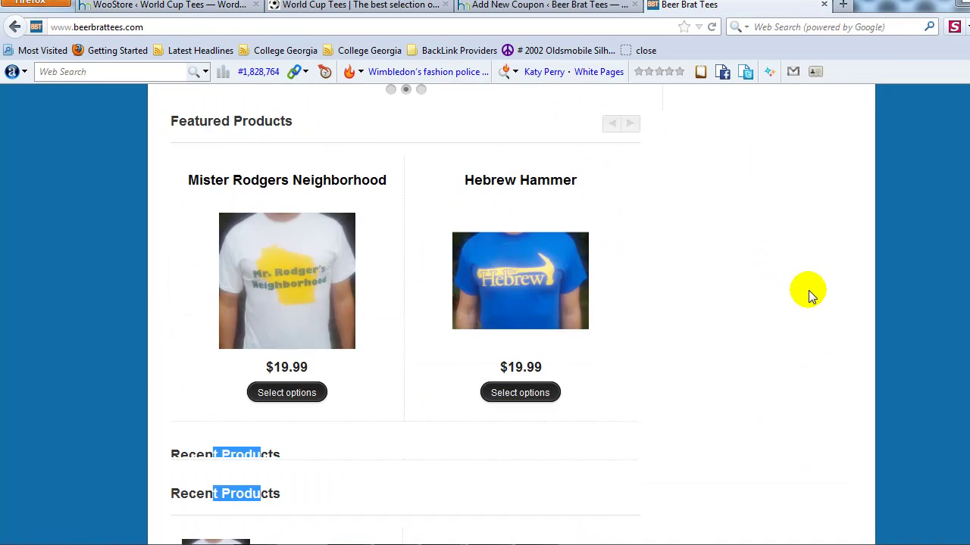
scroll(808, 290, up, 6)
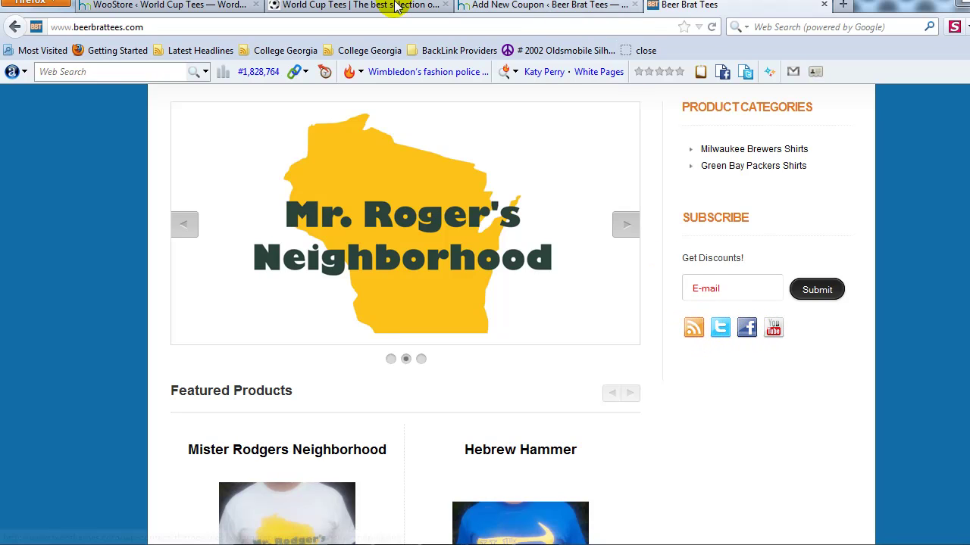
click(394, 6)
click(242, 6)
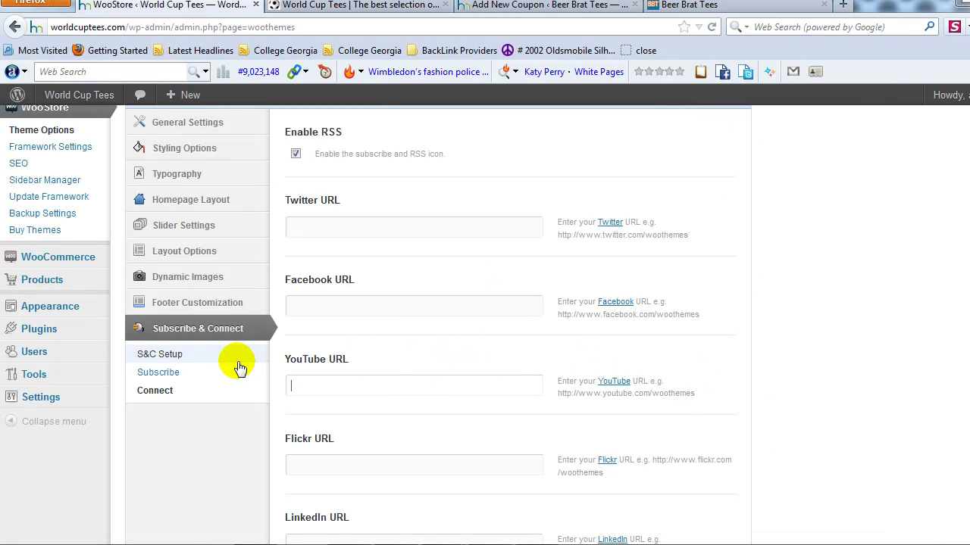
Revisit the Quick Start page of General Settings and the Background page of Styling Options
scroll(238, 368, up, 2)
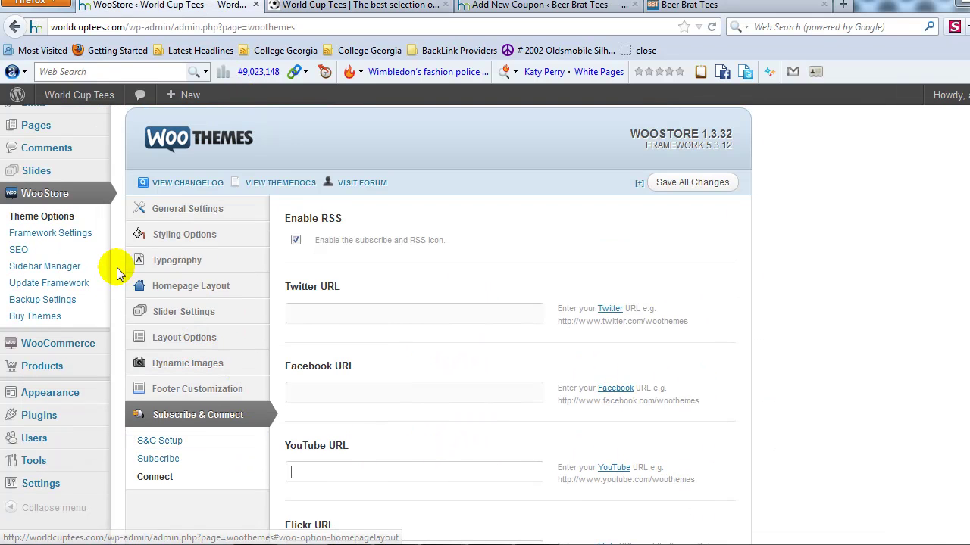
scroll(201, 306, up, 2)
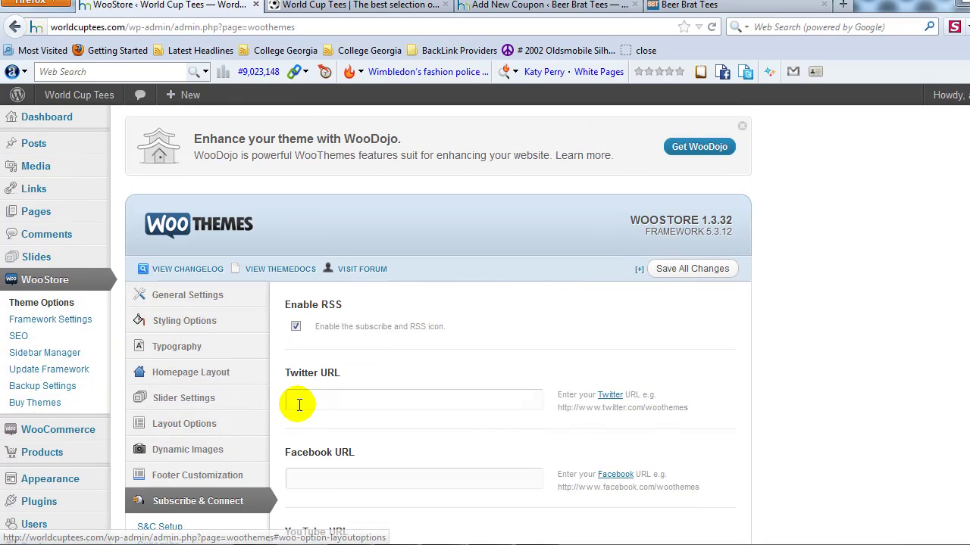
scroll(297, 405, down, 2)
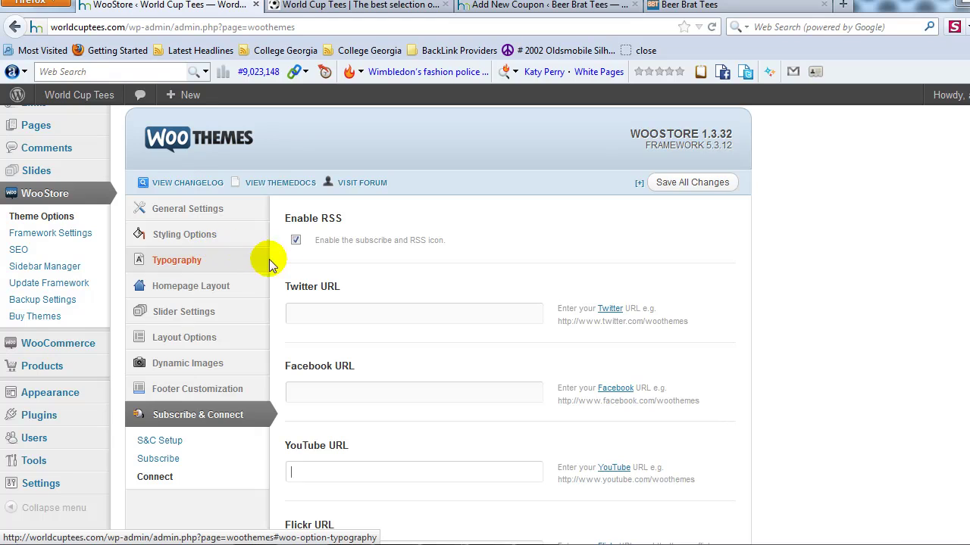
mouse_move(237, 210)
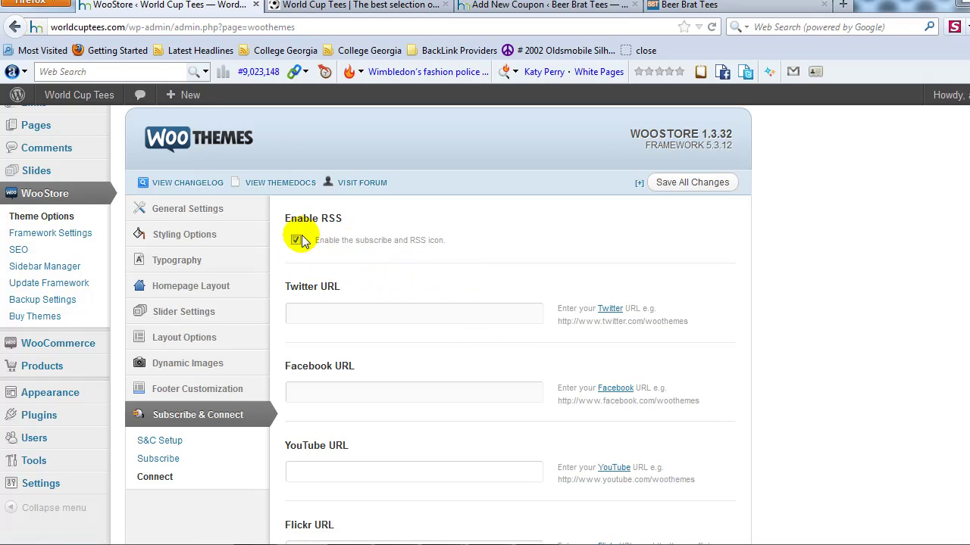
click(245, 217)
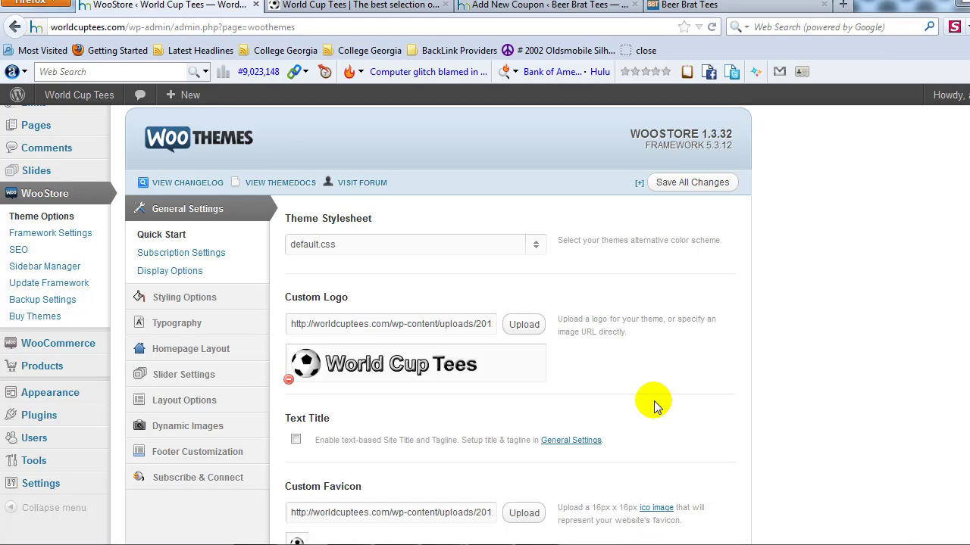
mouse_move(241, 301)
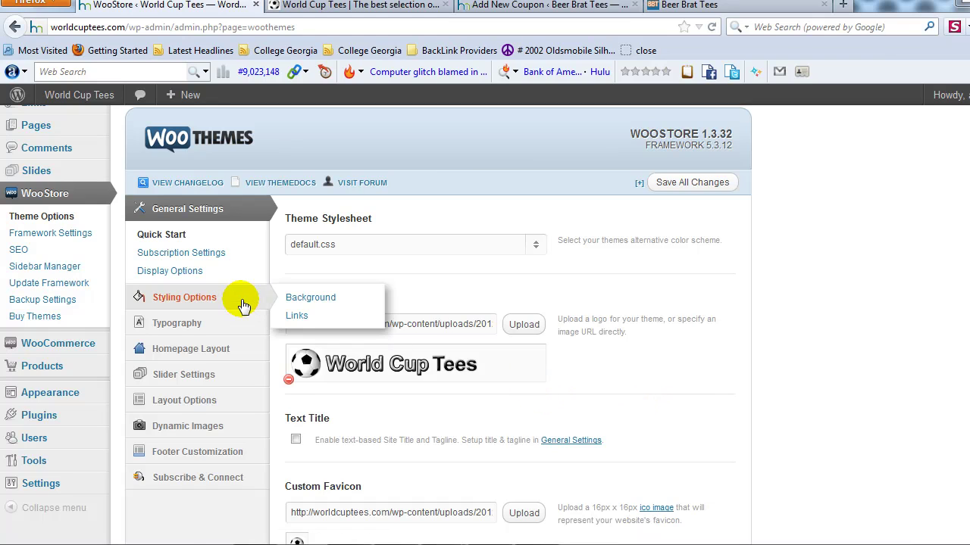
click(303, 295)
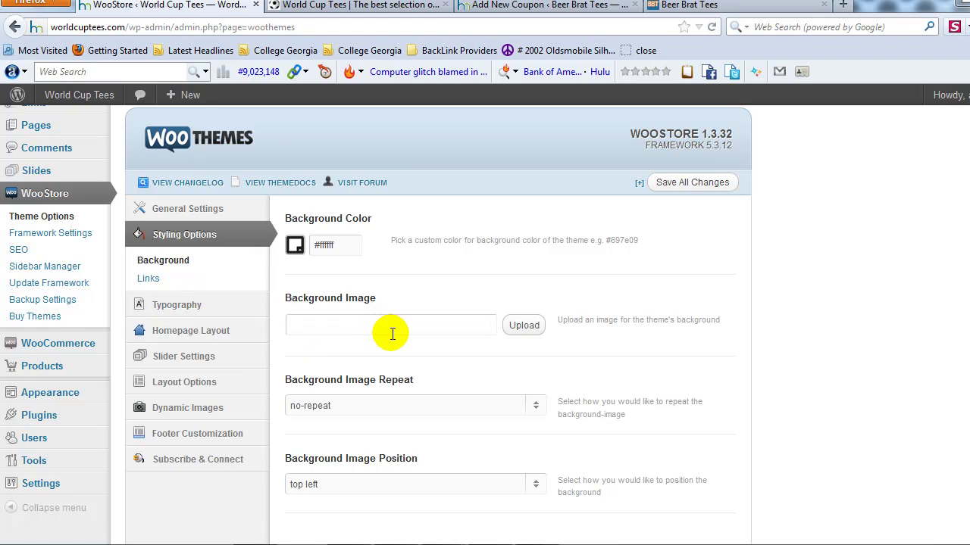
scroll(392, 333, up, 2)
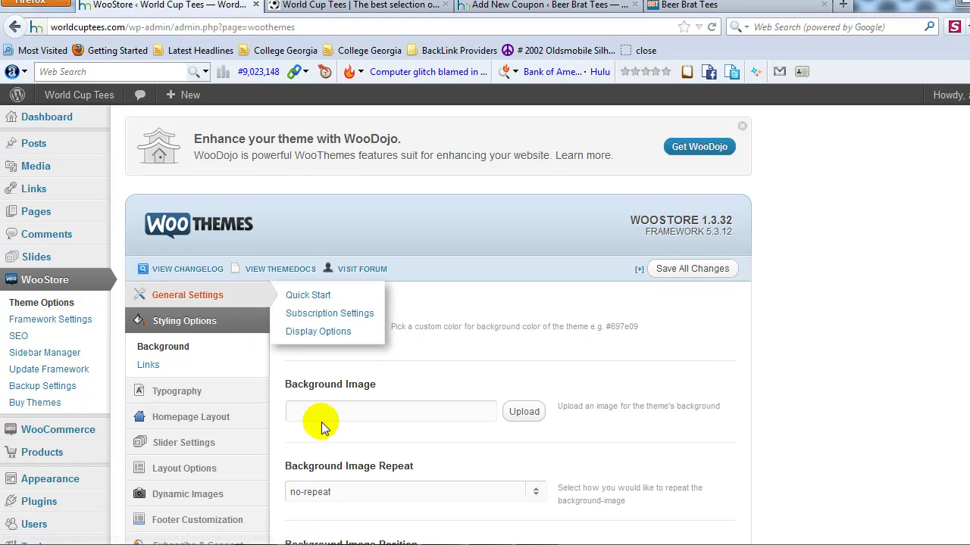
mouse_move(99, 491)
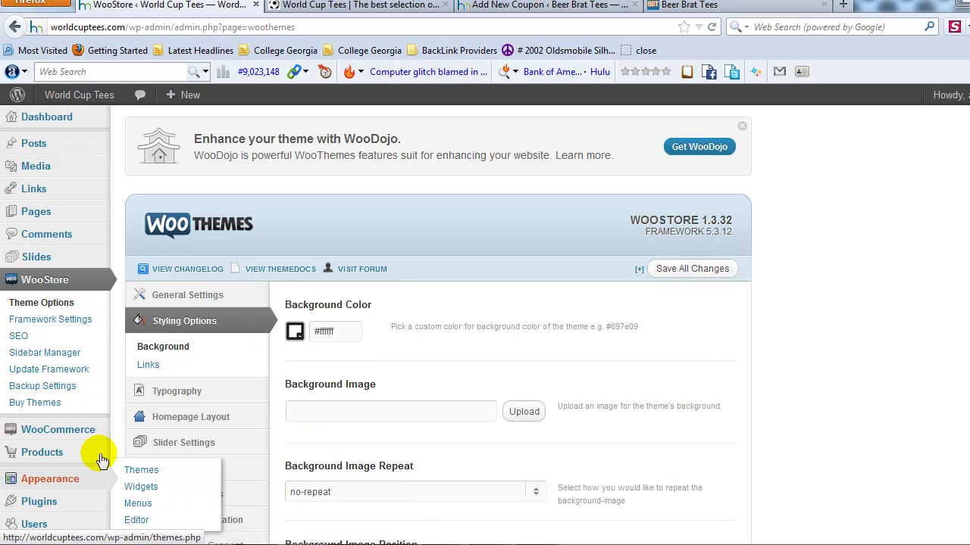
mouse_move(102, 443)
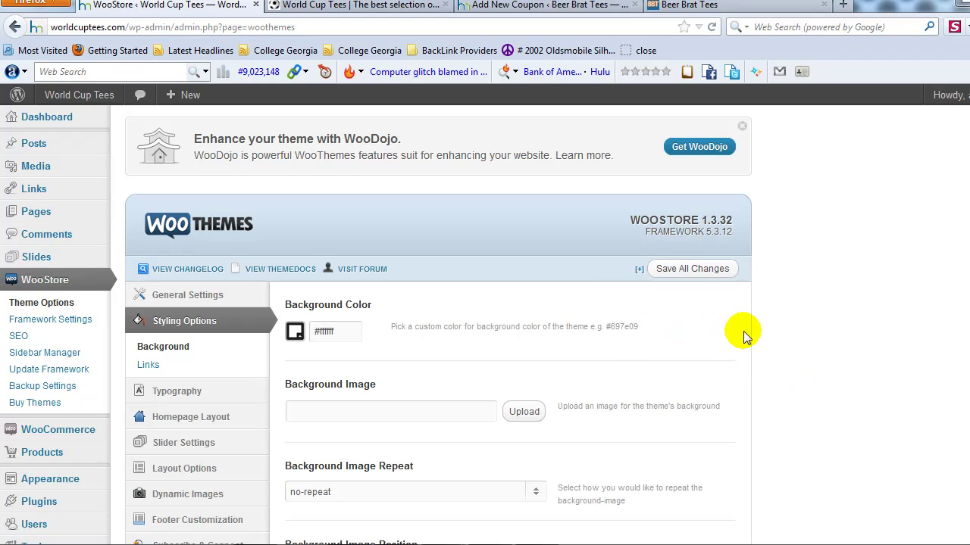
scroll(643, 371, down, 4)
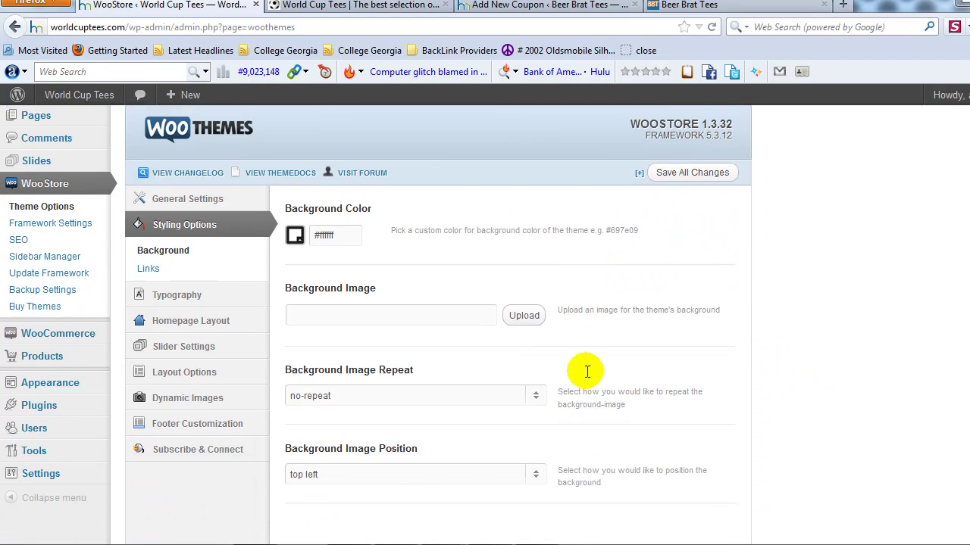
mouse_move(26, 278)
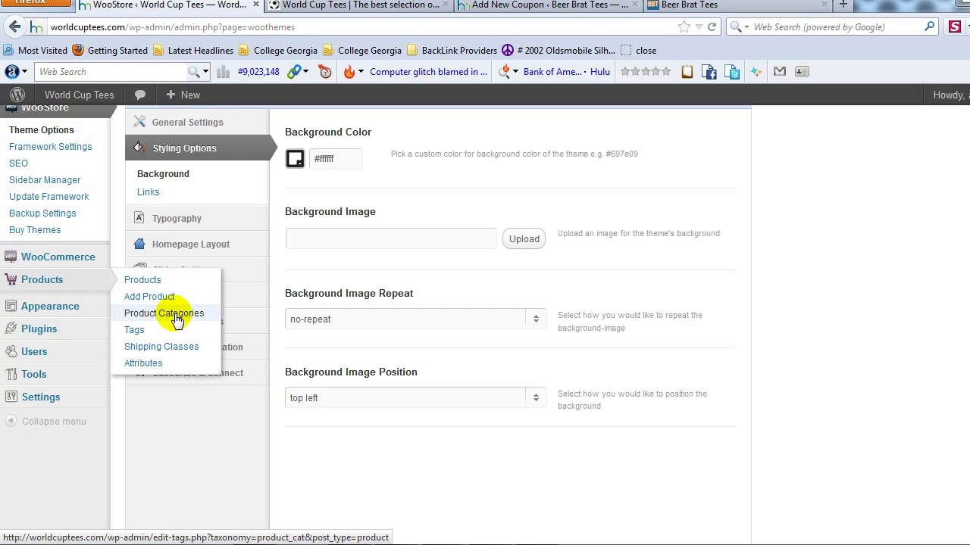
scroll(217, 444, up, 2)
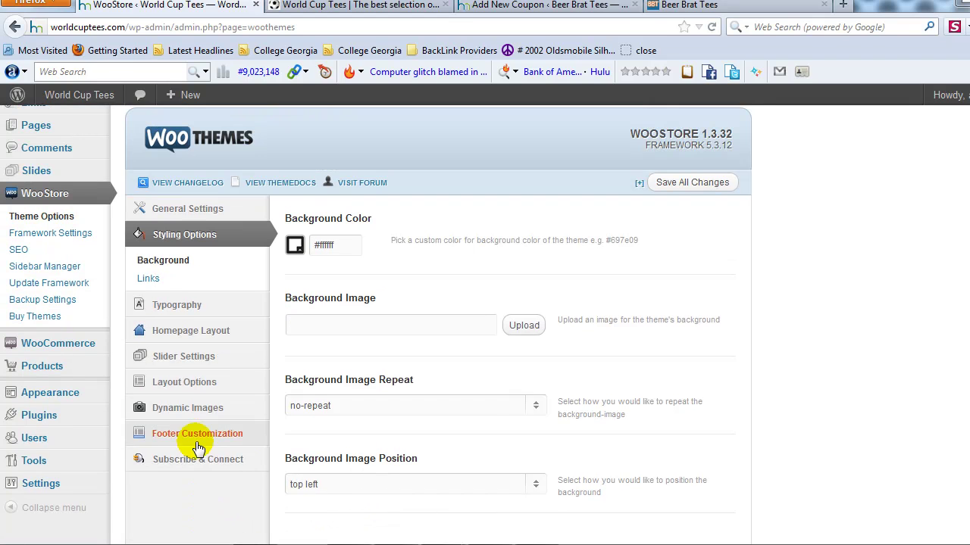
mouse_move(142, 450)
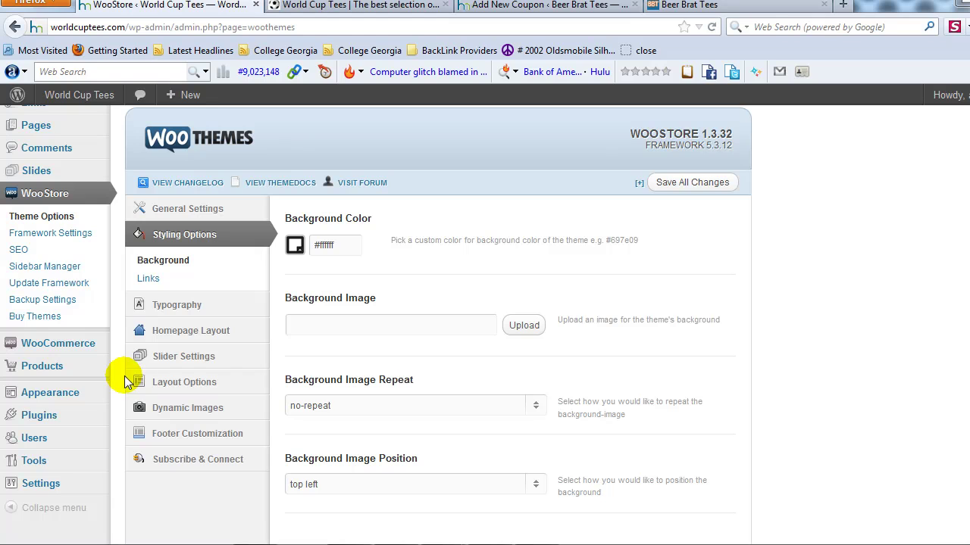
scroll(136, 313, up, 2)
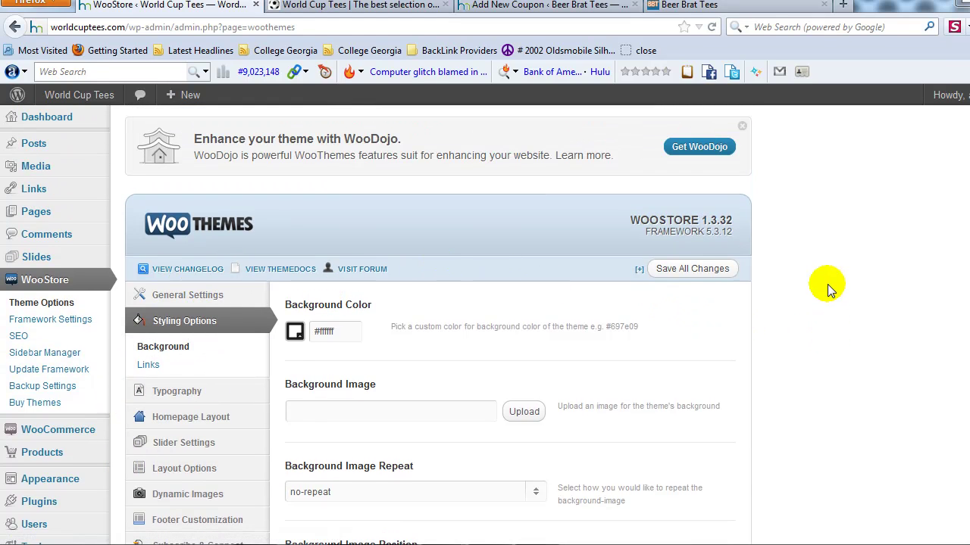